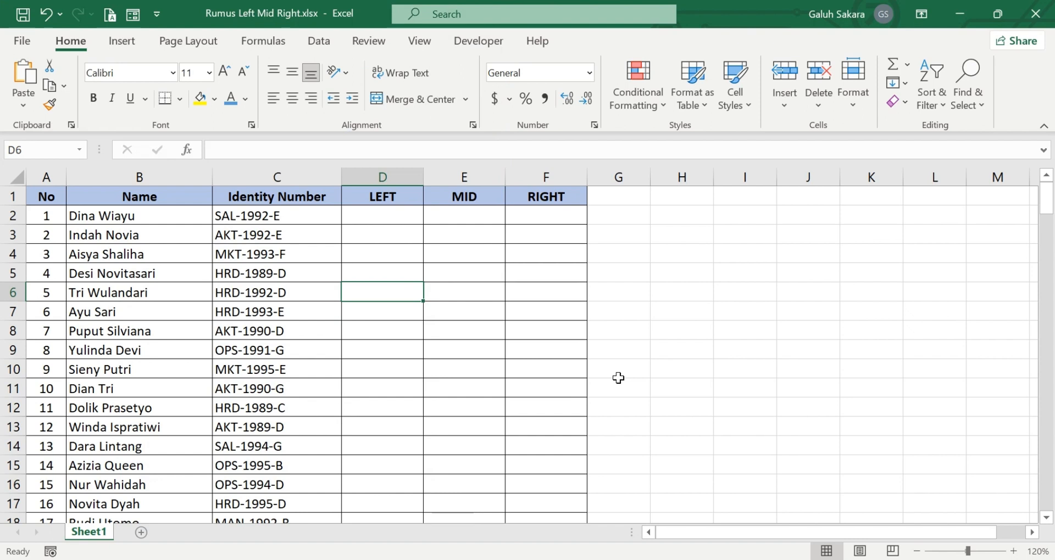
pyautogui.click(582, 385)
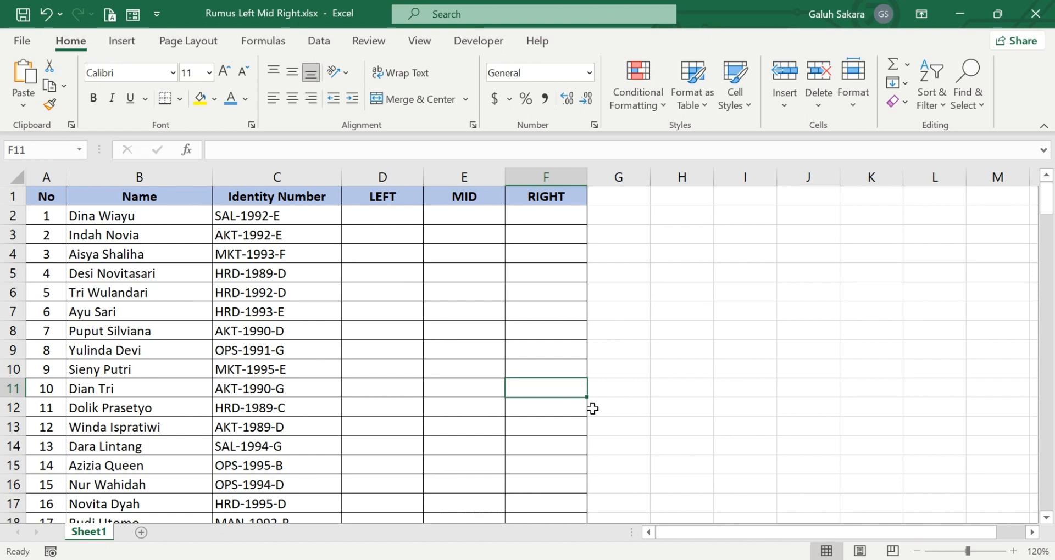
pyautogui.click(503, 346)
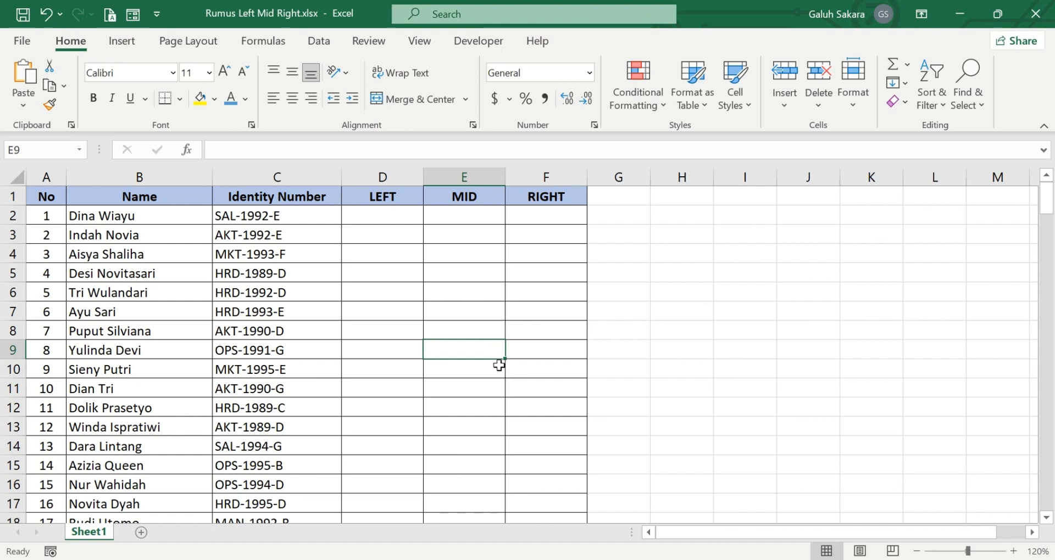
# Look through the full employee list, examining the Name and Identity Number columns
pyautogui.click(135, 201)
pyautogui.scroll(-20, 151, 272)
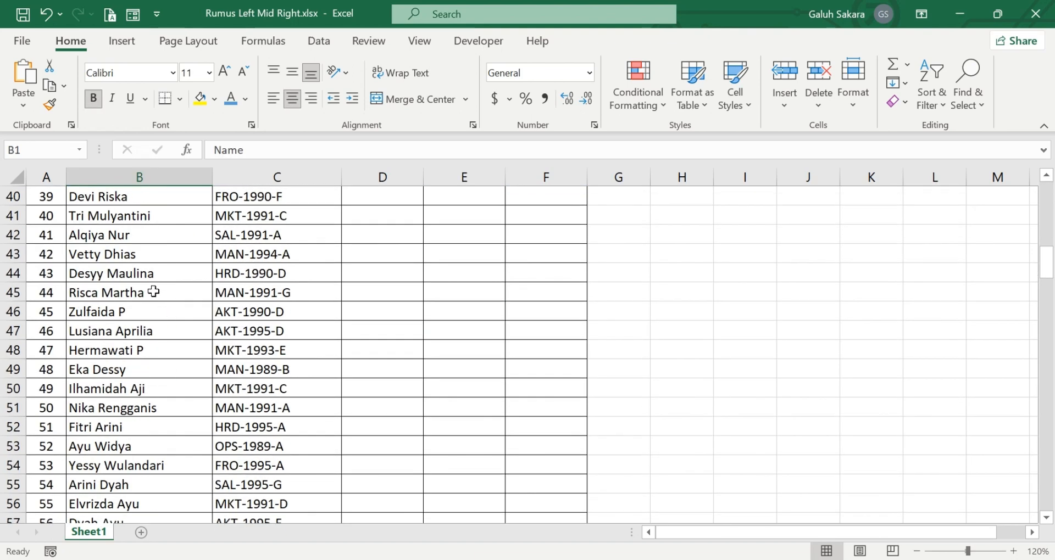
pyautogui.scroll(-20, 157, 288)
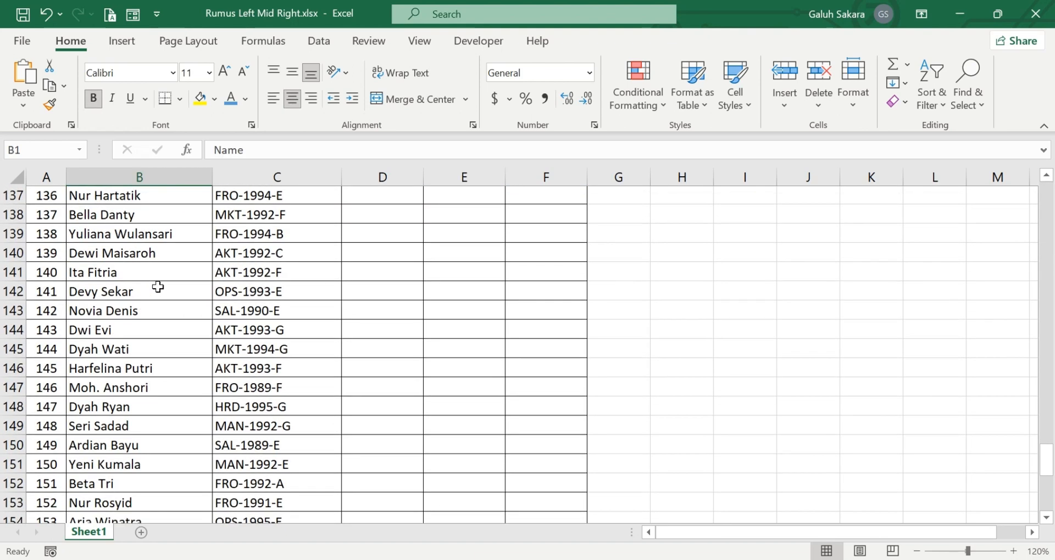
pyautogui.scroll(20, 158, 287)
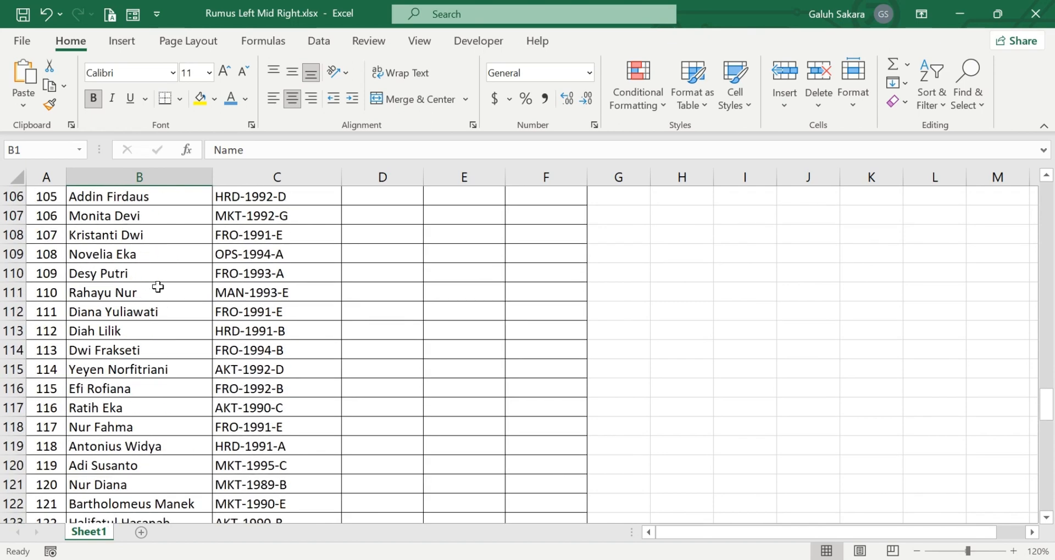
pyautogui.scroll(20, 158, 287)
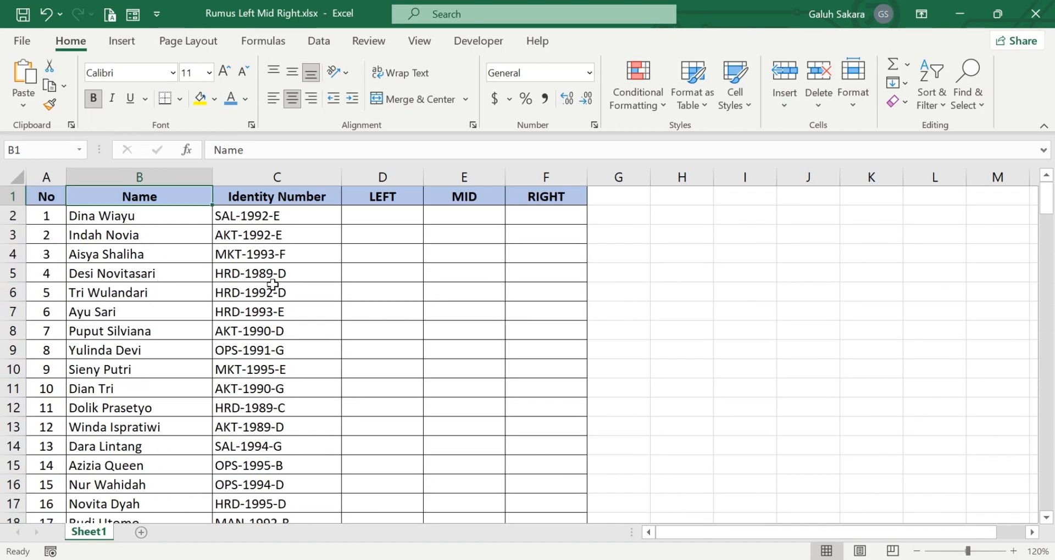
pyautogui.click(354, 274)
pyautogui.click(264, 198)
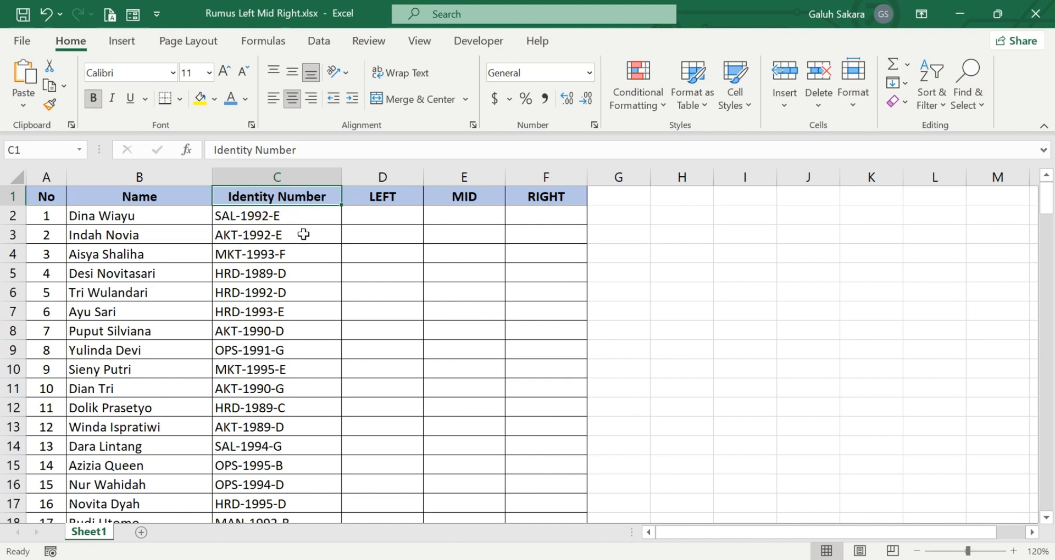
# Examine how the Identity Number codes are structured against the LEFT, MID and RIGHT columns
pyautogui.click(390, 218)
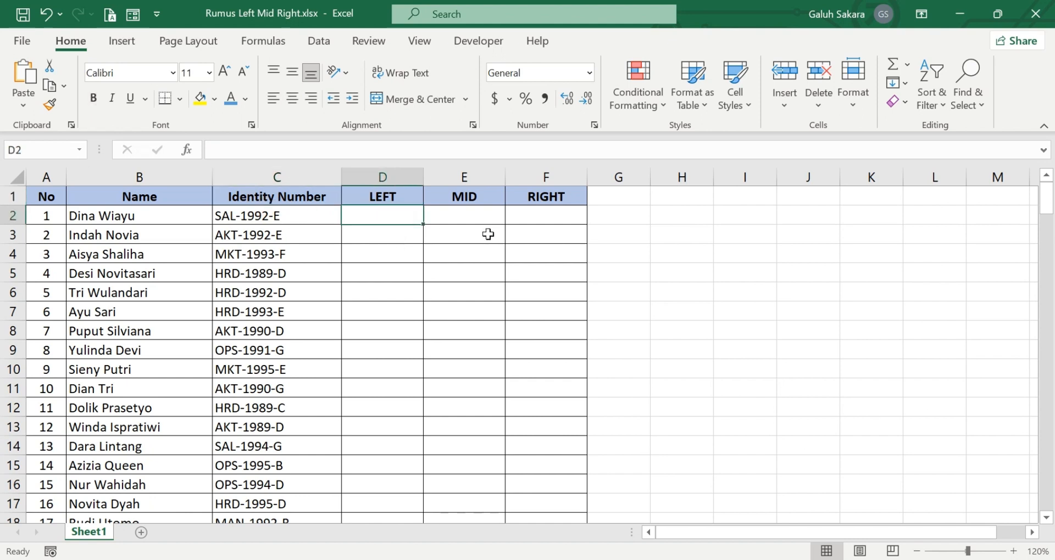
pyautogui.click(472, 221)
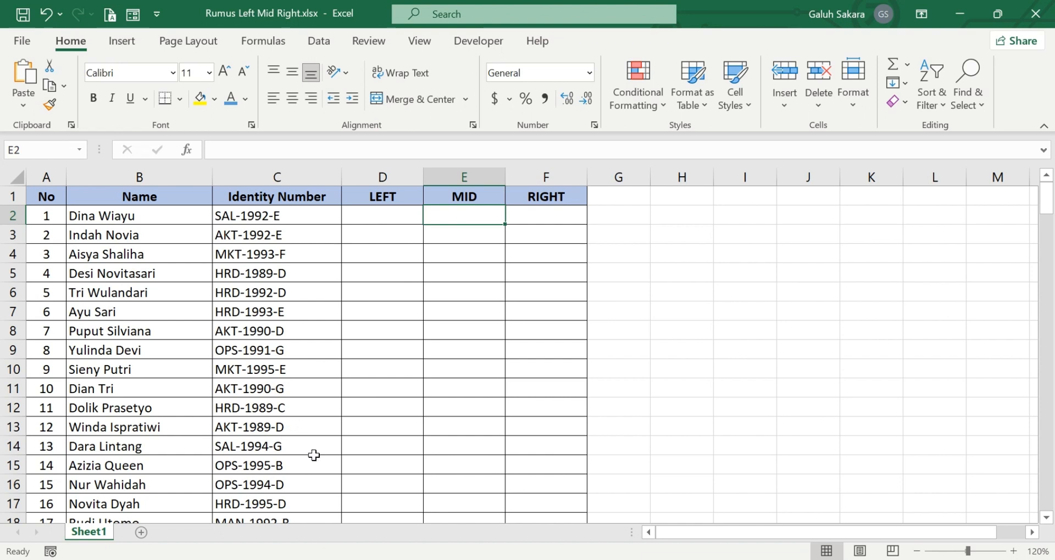
pyautogui.click(326, 198)
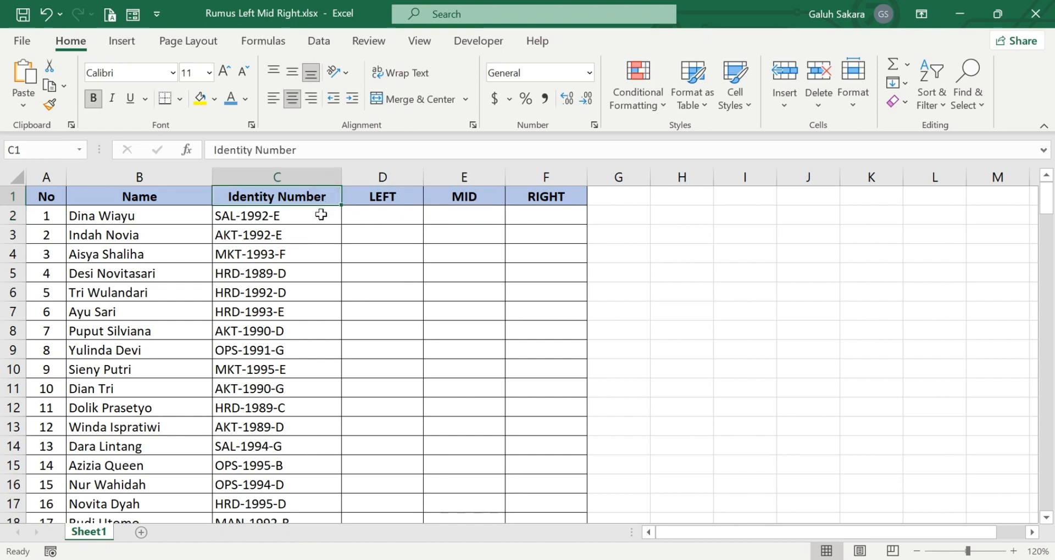
pyautogui.click(282, 215)
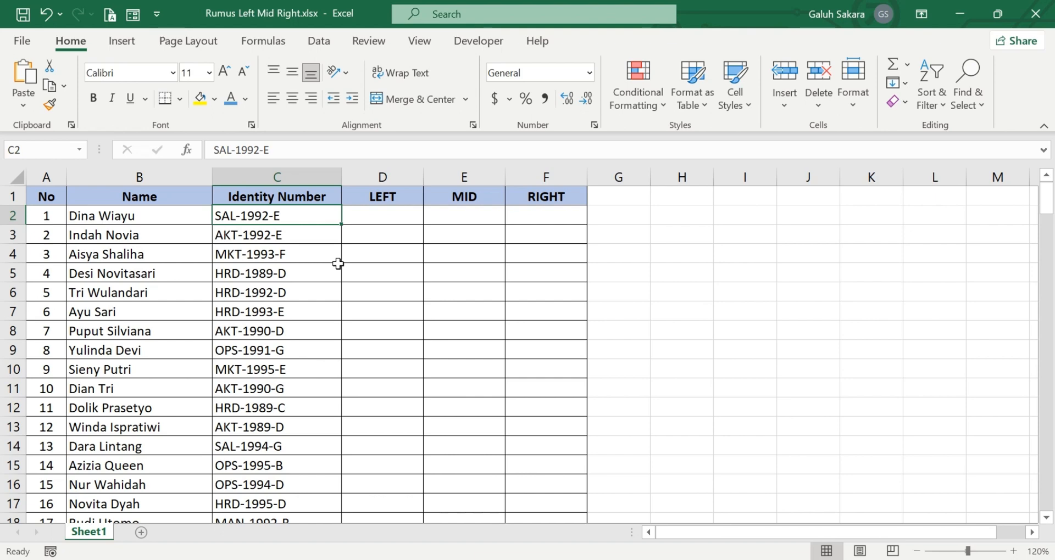
pyautogui.click(381, 197)
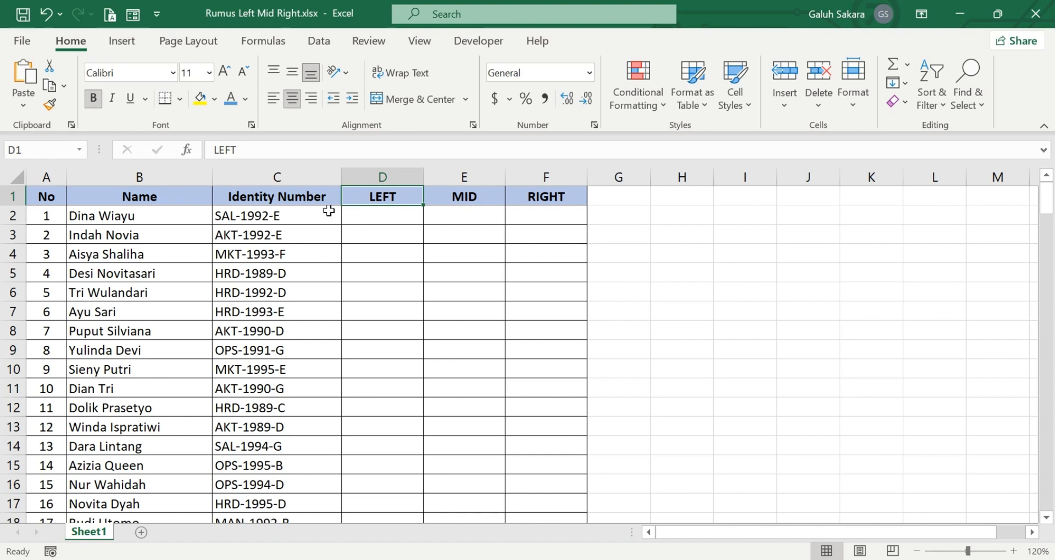
pyautogui.click(277, 215)
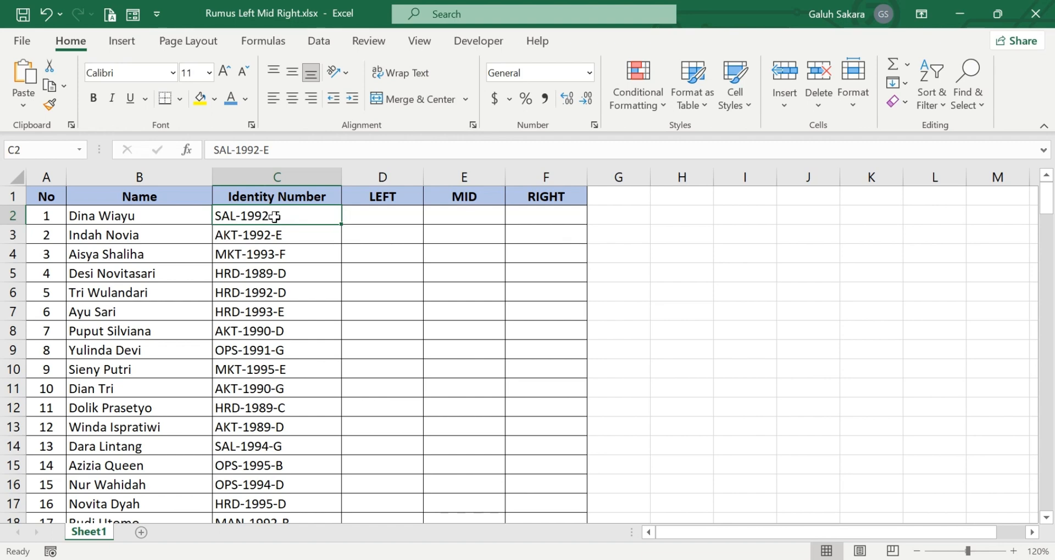
pyautogui.click(371, 214)
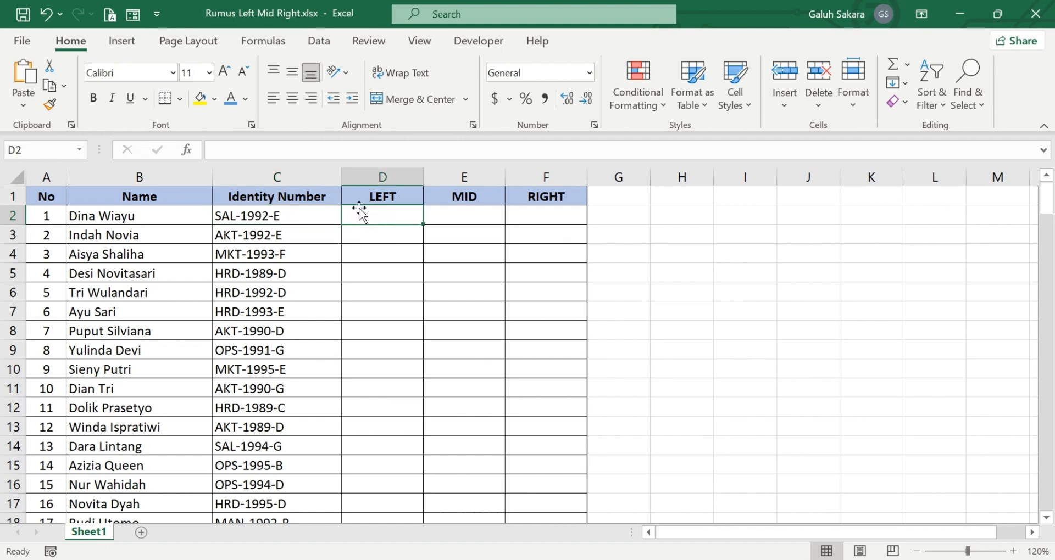
pyautogui.click(462, 202)
pyautogui.hotkey('ctrl', 'shift', 'Down')
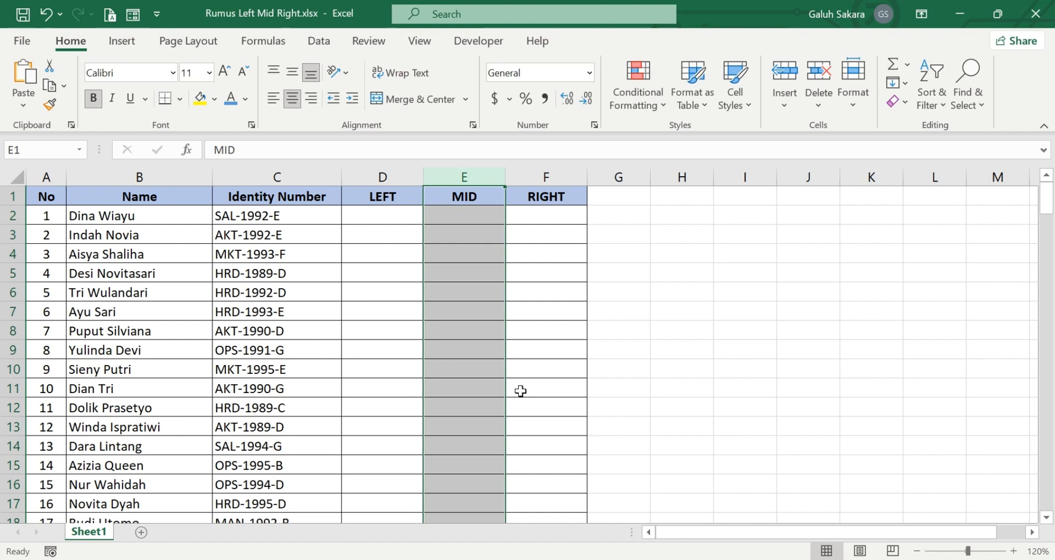
pyautogui.click(568, 180)
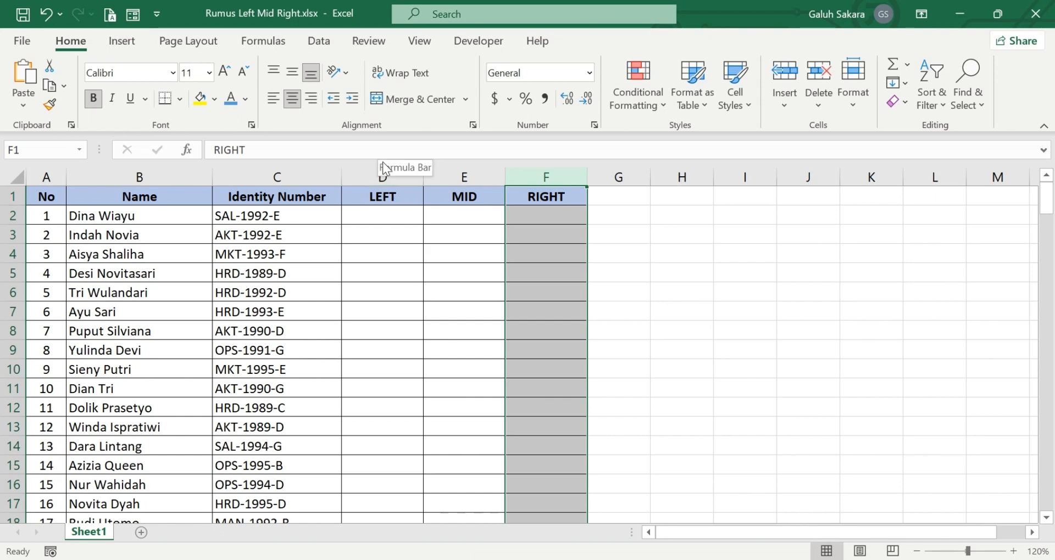
pyautogui.click(385, 177)
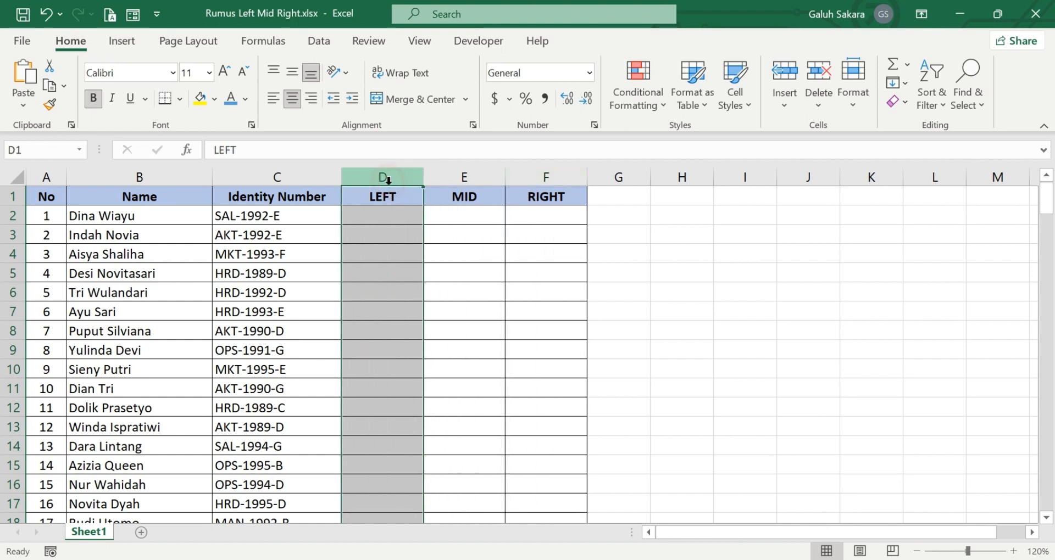
# Enter the formula =LEFT(C2,3) in cell D2 to extract the first three characters of the identity number
pyautogui.click(384, 216)
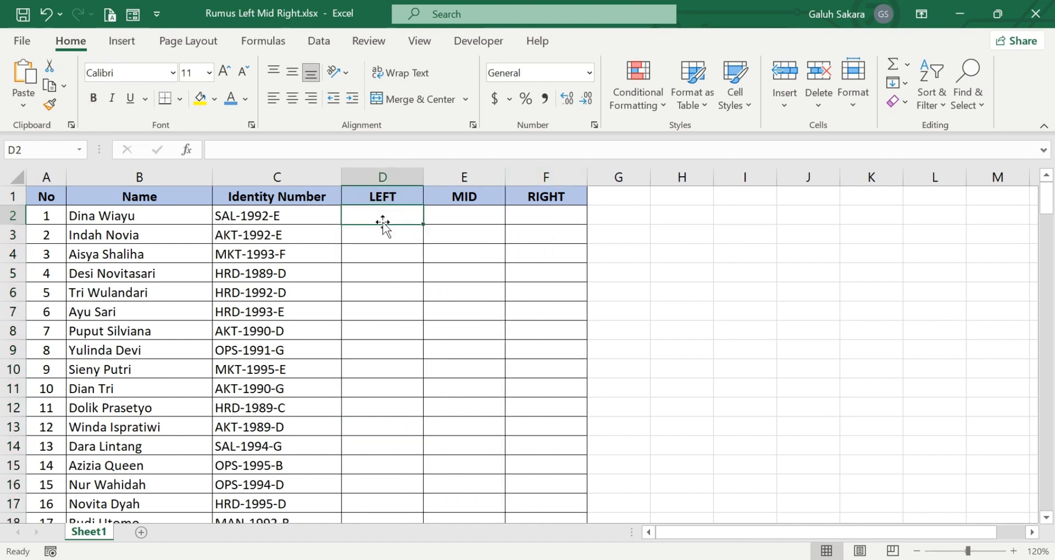
pyautogui.doubleClick(384, 222)
pyautogui.write('=left')
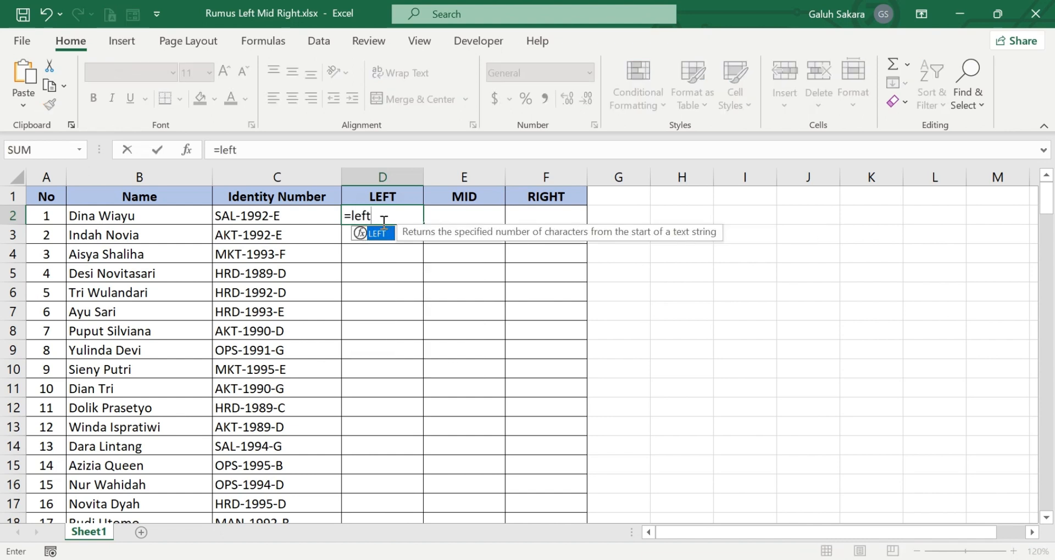
pyautogui.write('(')
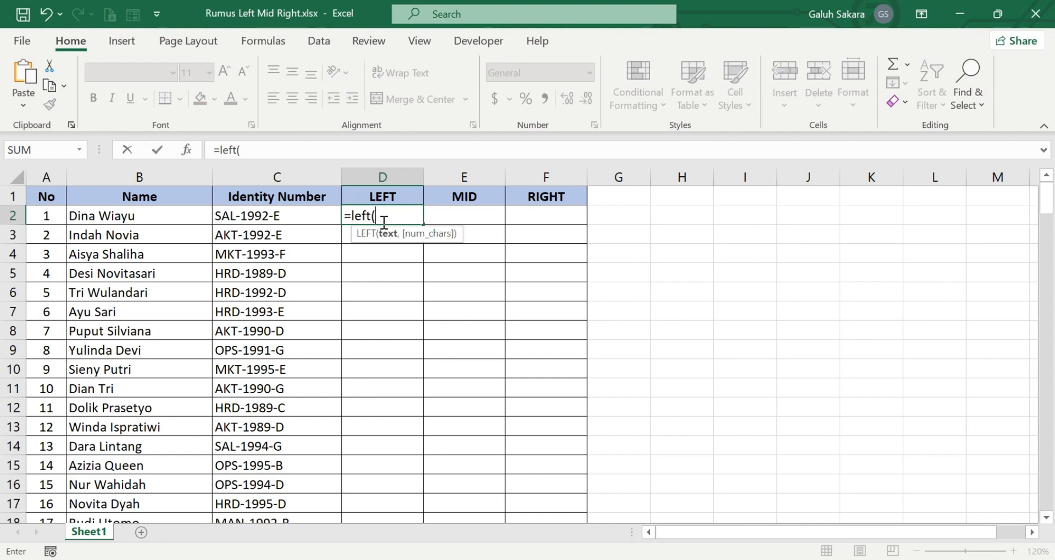
pyautogui.click(237, 218)
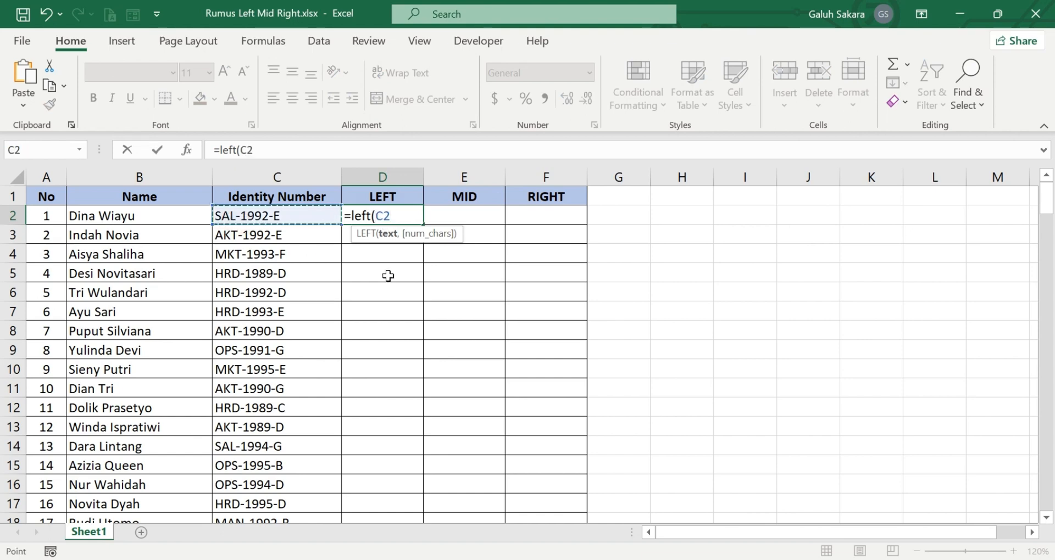
pyautogui.write(',')
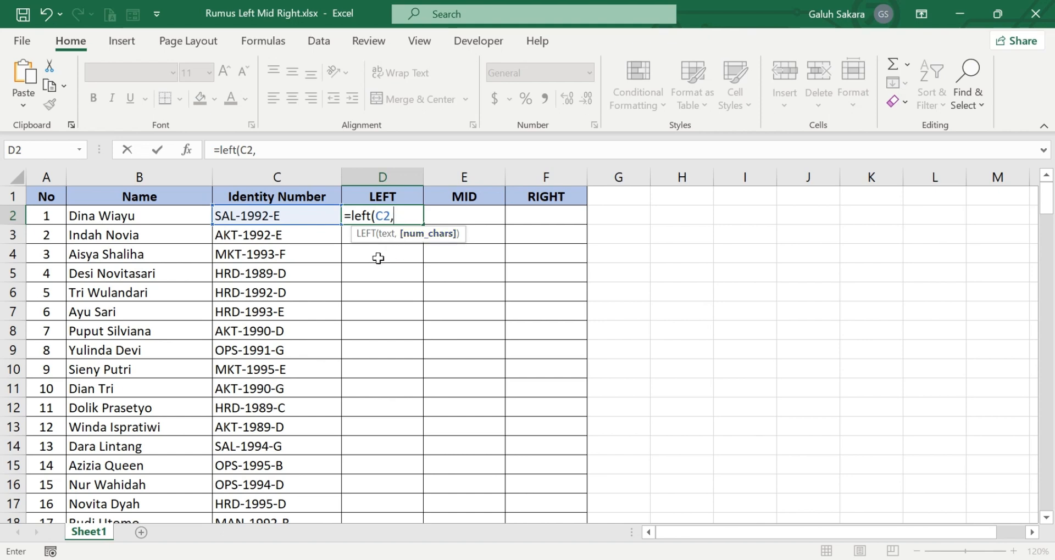
pyautogui.write('3)')
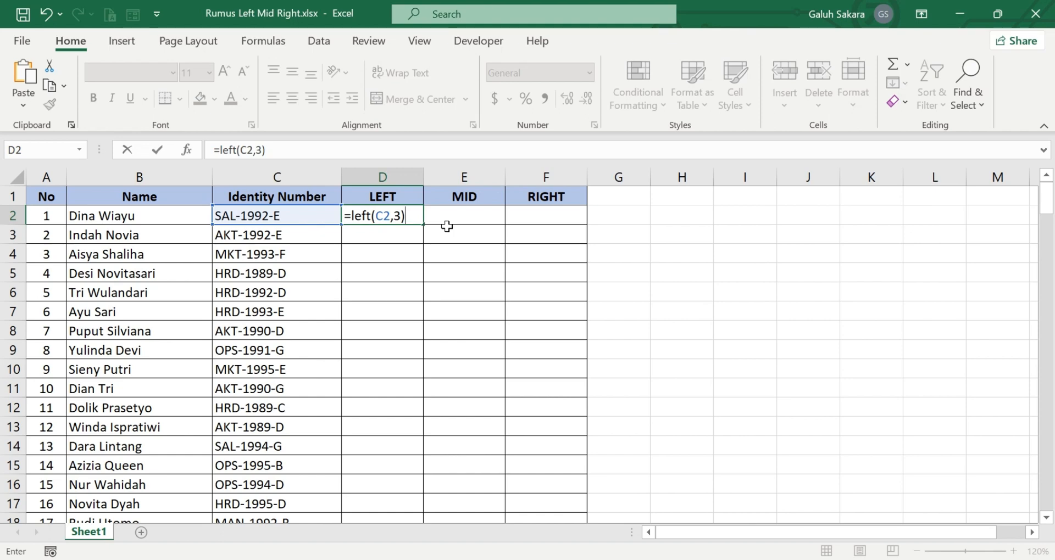
pyautogui.press('Return')
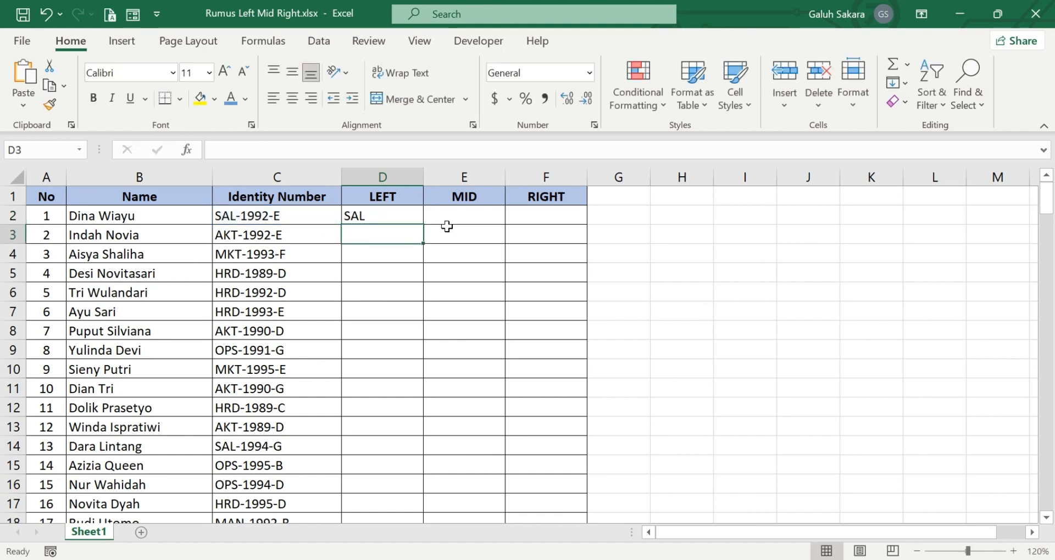
# Change the number of characters in D2's LEFT formula to 4
pyautogui.click(402, 214)
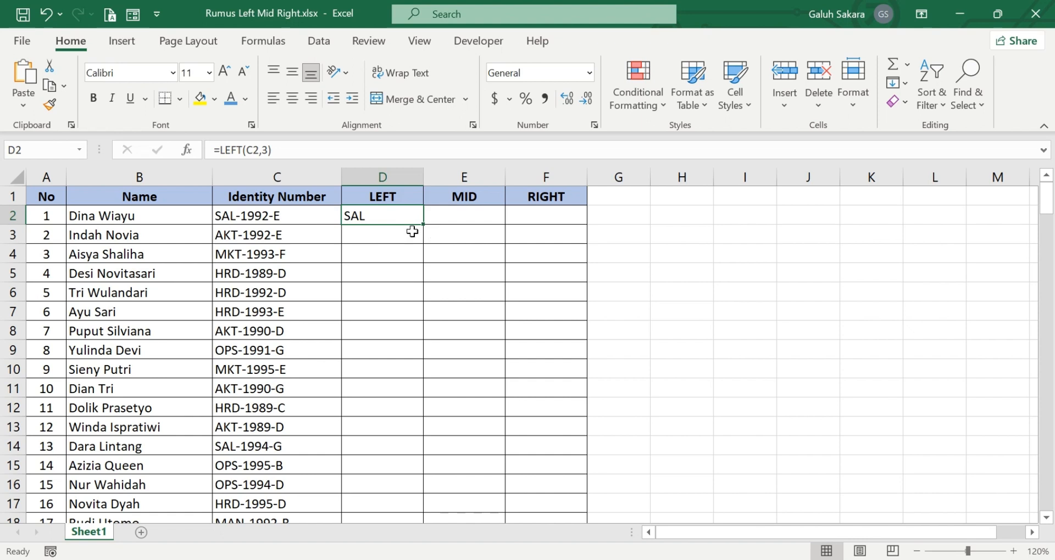
pyautogui.click(383, 215)
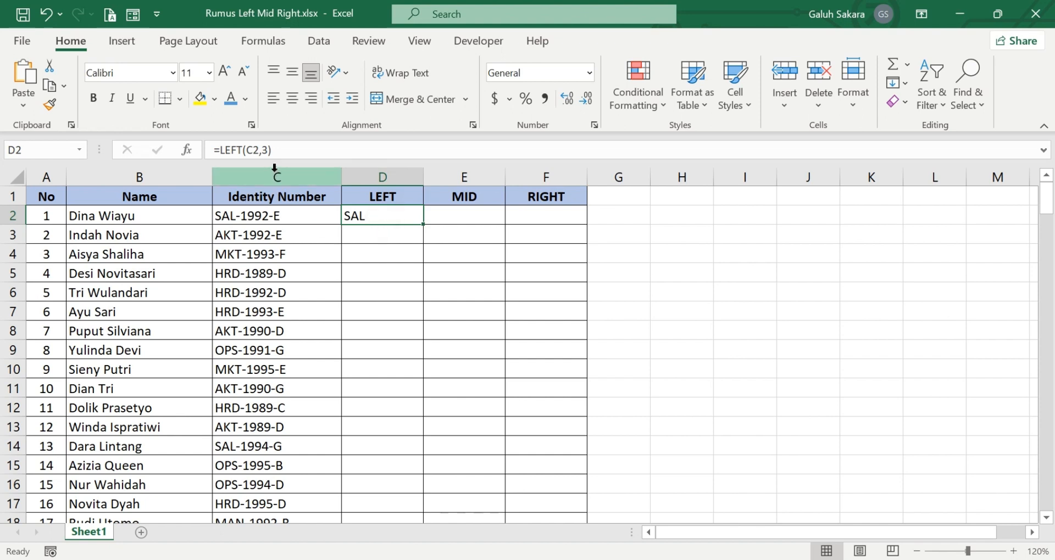
pyautogui.click(268, 150)
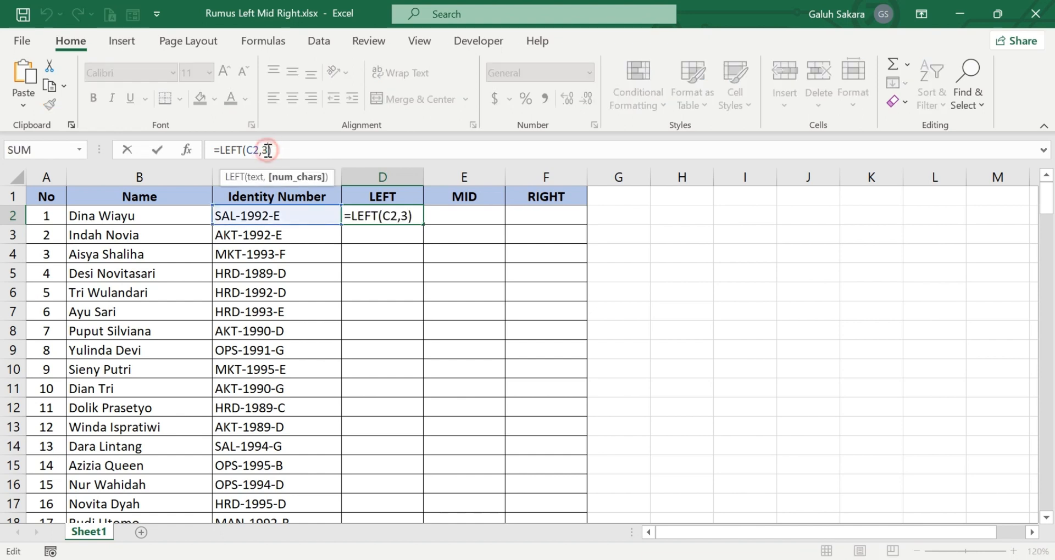
pyautogui.press('BackSpace')
pyautogui.write('4')
pyautogui.press('Return')
pyautogui.click(358, 217)
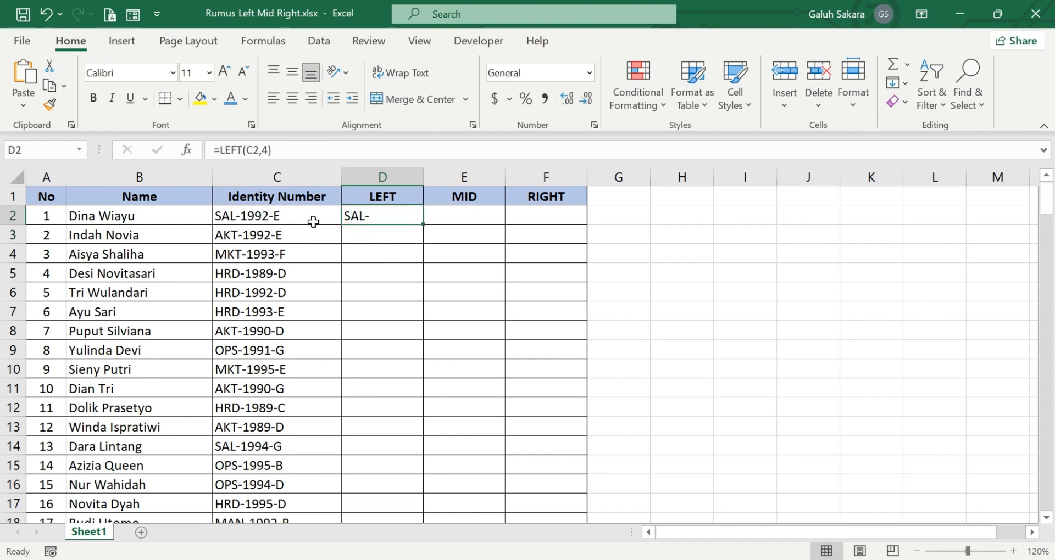
# Set the number of characters in D2's LEFT formula back to 3
pyautogui.click(356, 213)
pyautogui.doubleClick(357, 214)
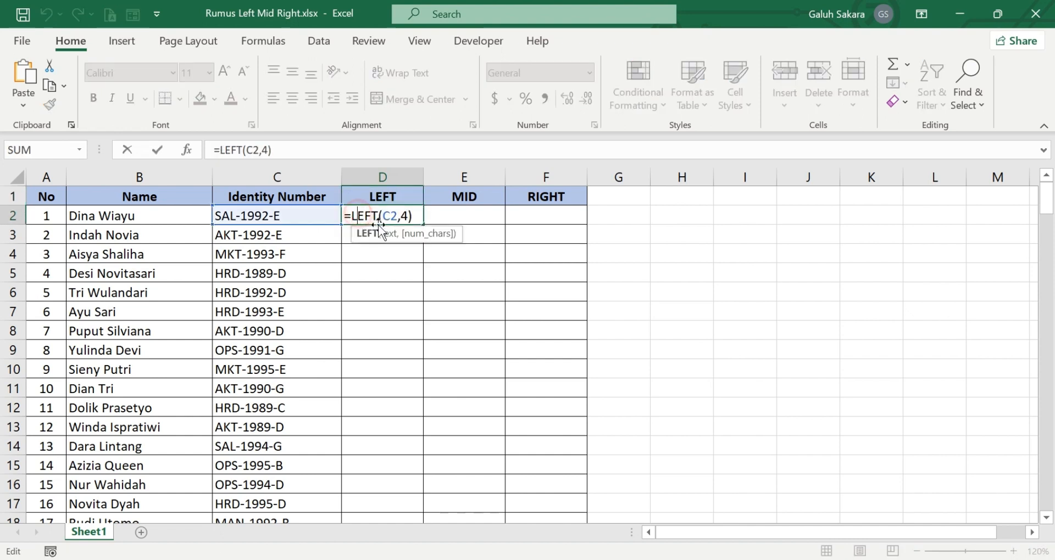
pyautogui.click(408, 217)
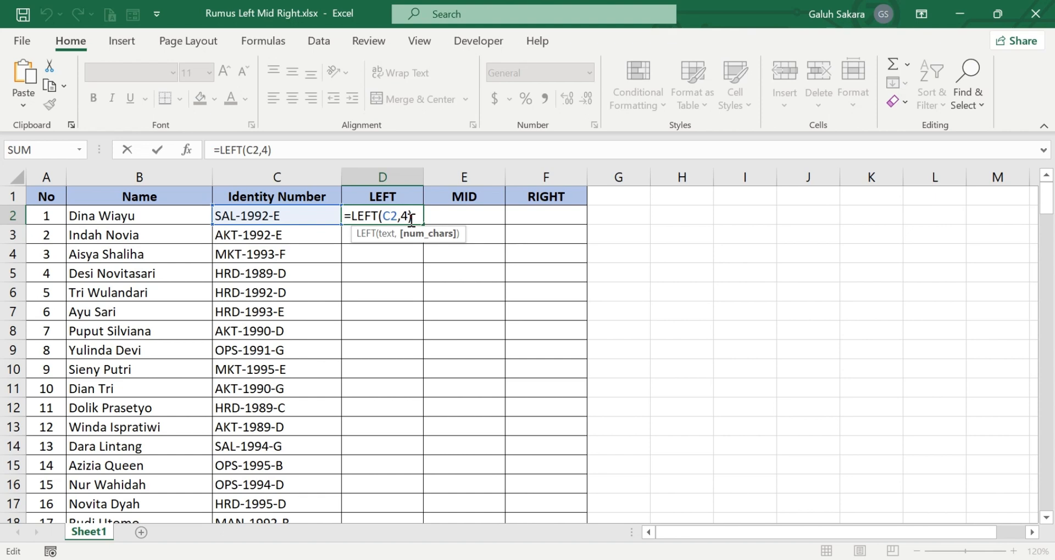
pyautogui.press('BackSpace')
pyautogui.write('3')
pyautogui.press('Return')
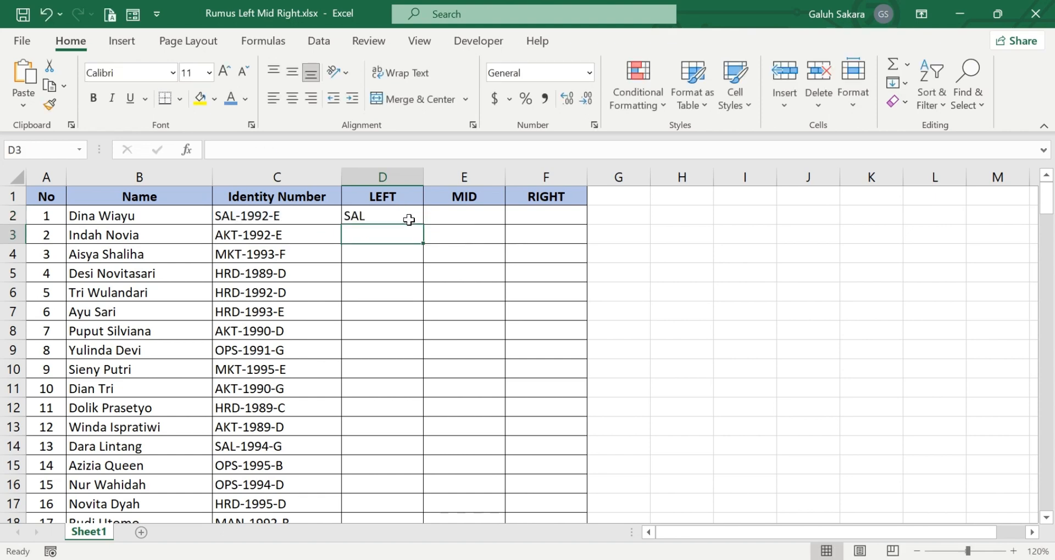
# Fill the LEFT formula from D2 down the whole LEFT column and check the filled rows
pyautogui.click(410, 218)
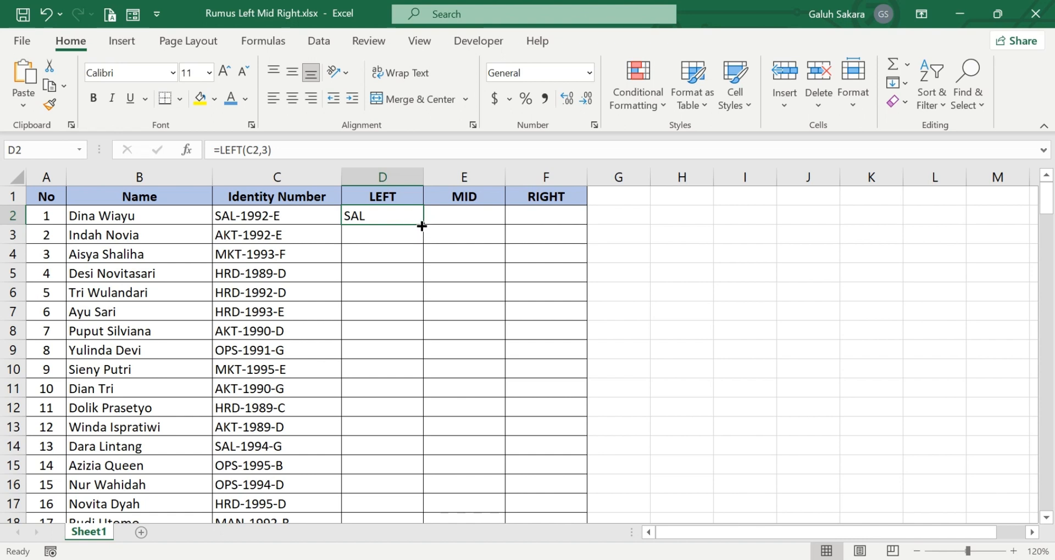
pyautogui.doubleClick(422, 226)
pyautogui.scroll(-6, 428, 232)
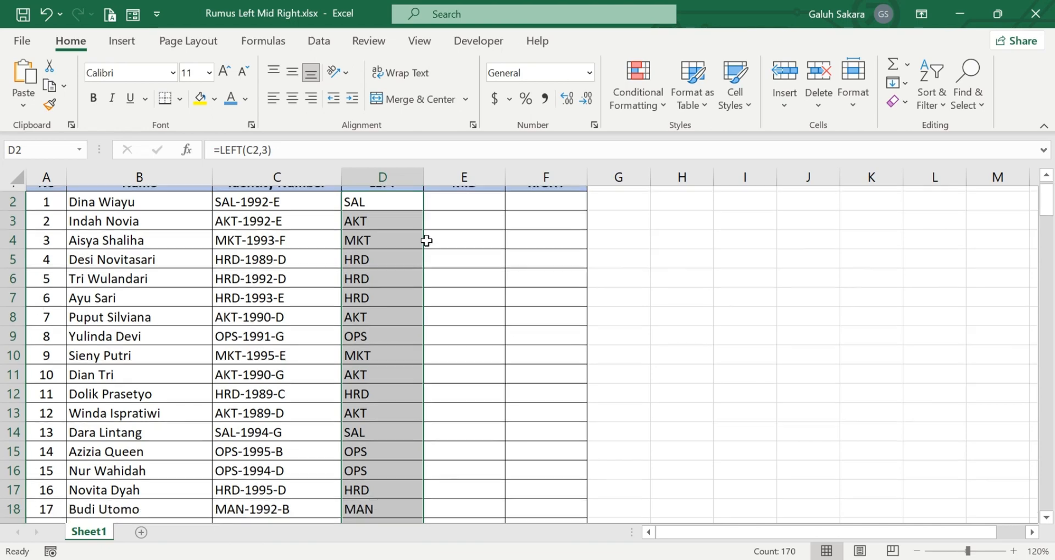
pyautogui.scroll(-6, 392, 291)
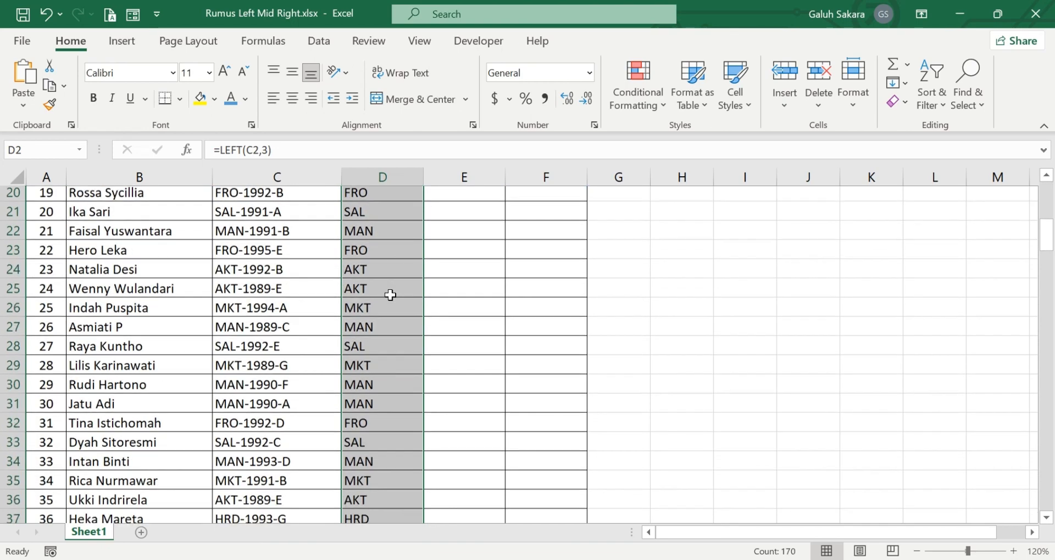
pyautogui.scroll(-18, 392, 292)
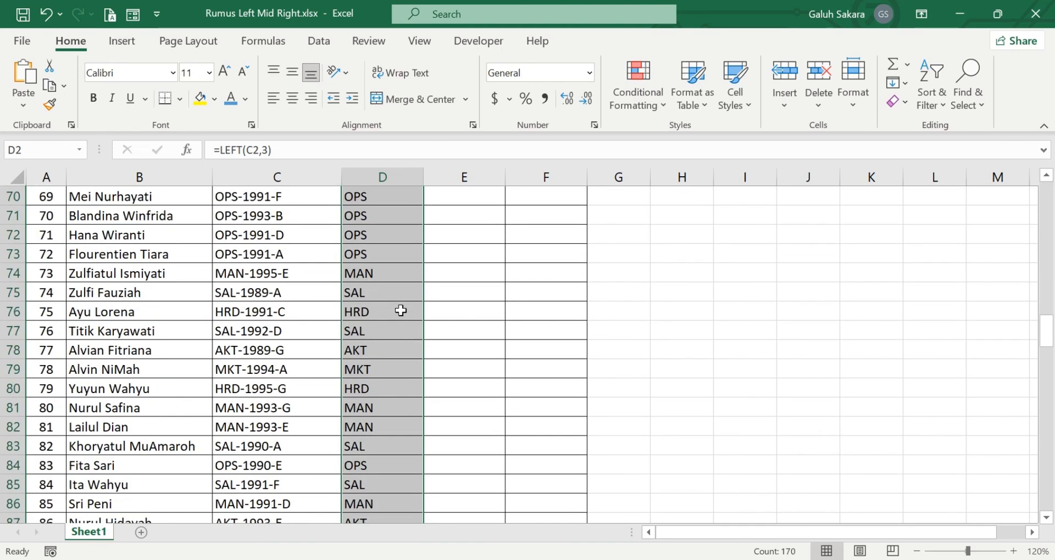
# Examine the LEFT column down to the end of the table and compare D9 with its identity number in C9
pyautogui.scroll(-20, 402, 312)
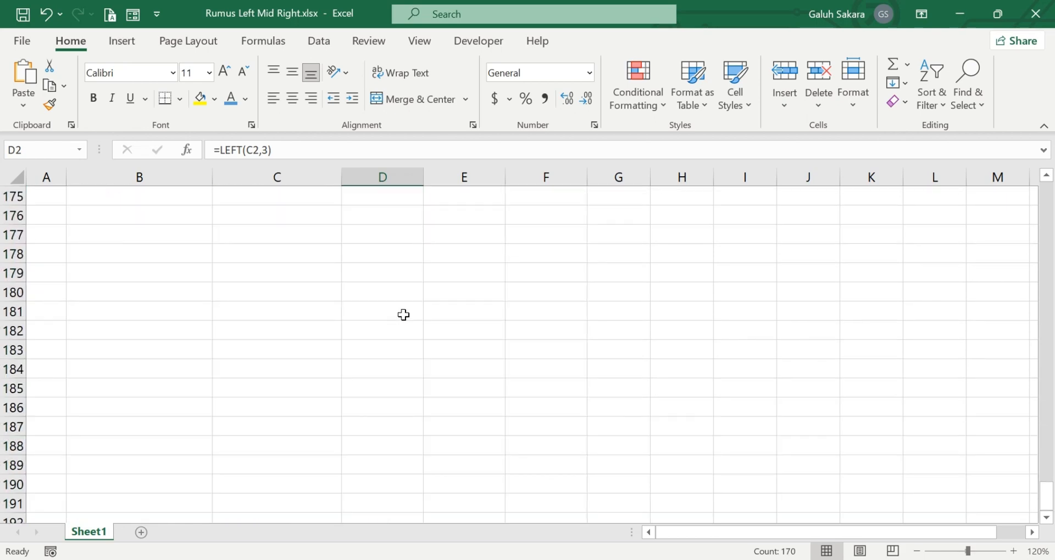
pyautogui.scroll(6, 403, 315)
pyautogui.scroll(20, 403, 315)
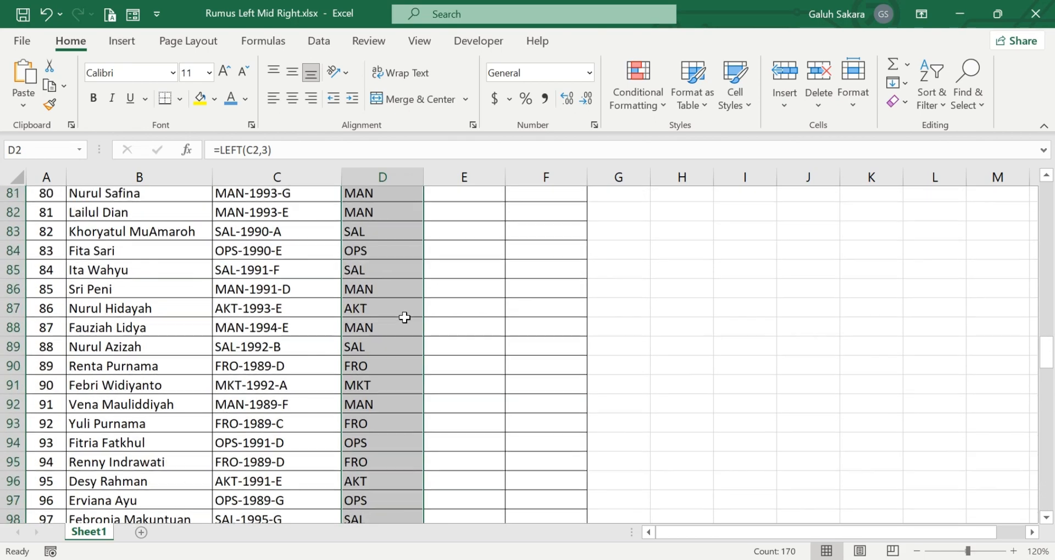
pyautogui.scroll(15, 404, 318)
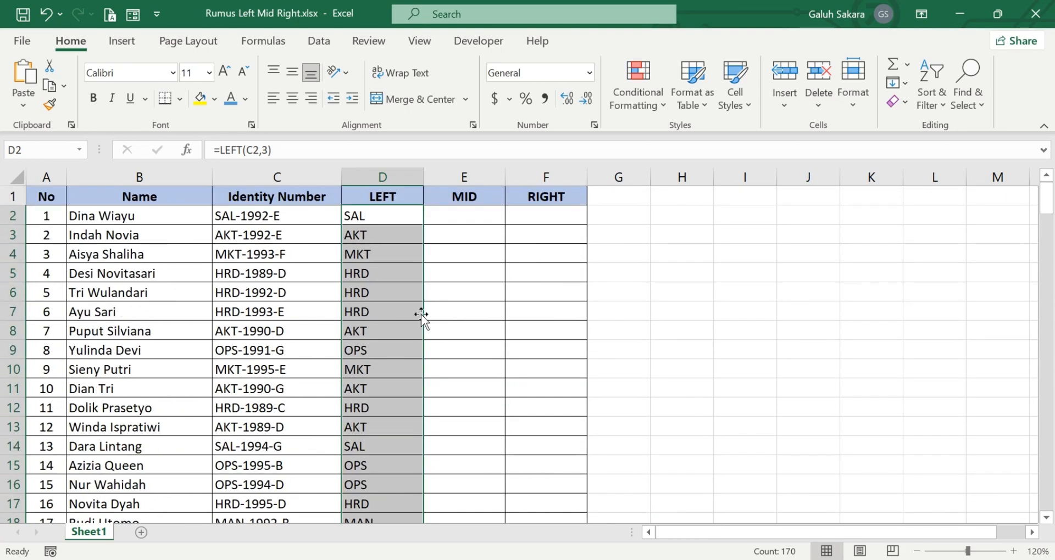
pyautogui.click(461, 289)
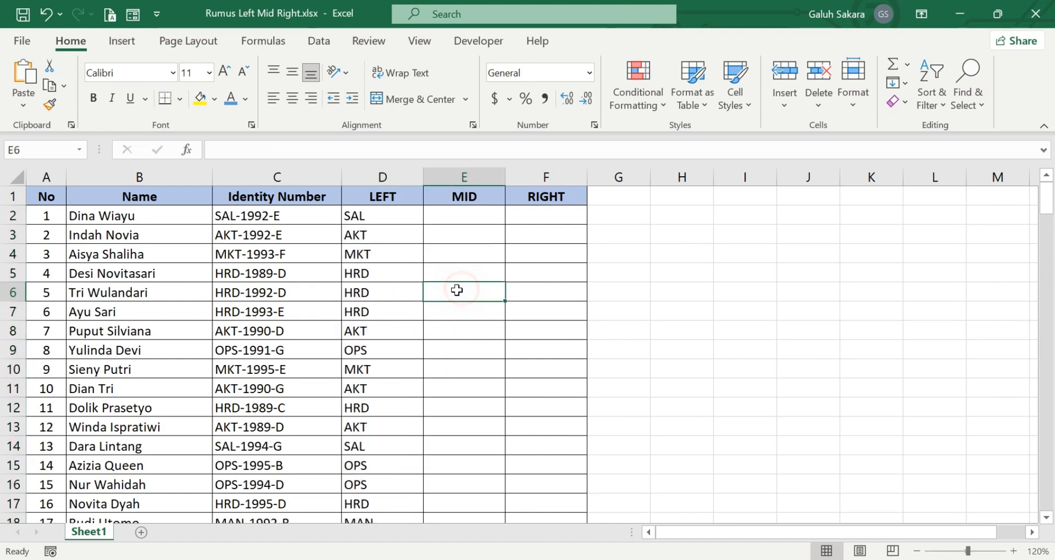
pyautogui.hotkey('ctrl', 'Down')
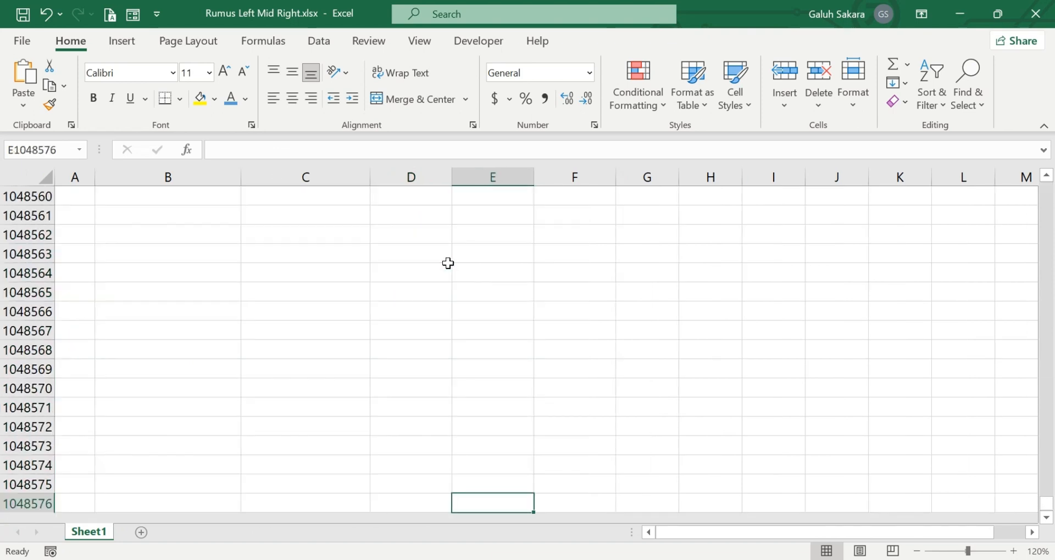
pyautogui.scroll(4, 402, 266)
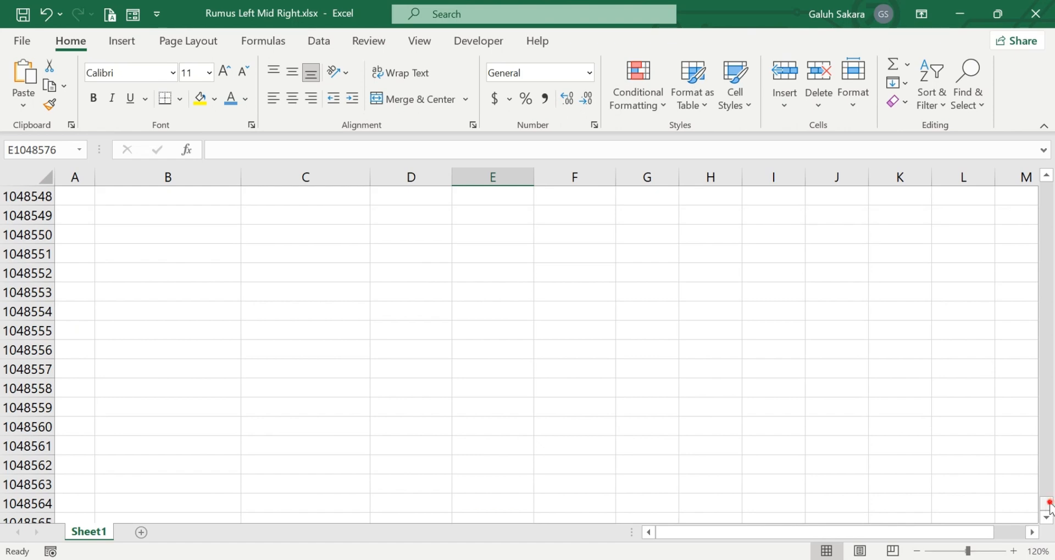
pyautogui.moveTo(1046, 505); pyautogui.dragTo(1016, 166)
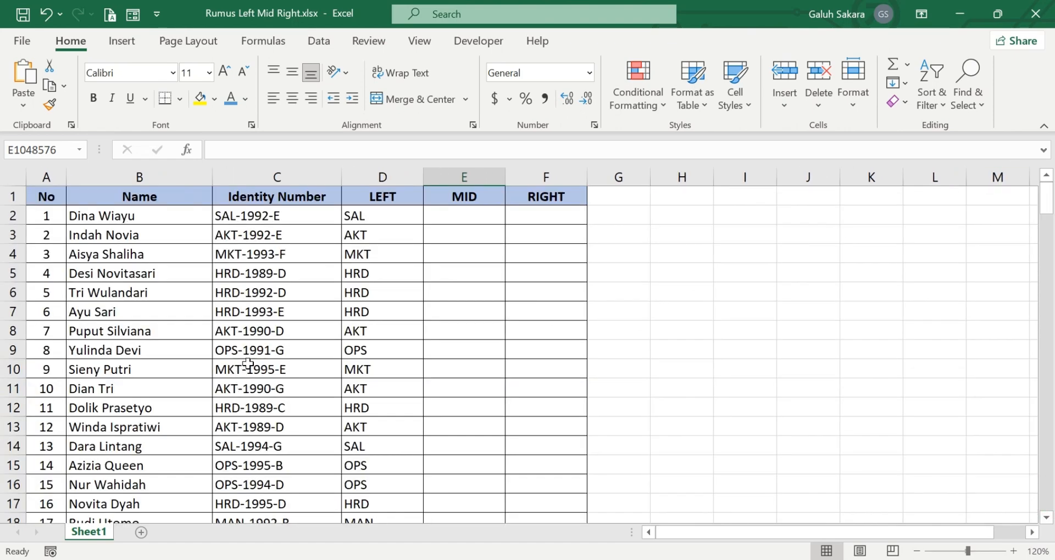
pyautogui.click(264, 356)
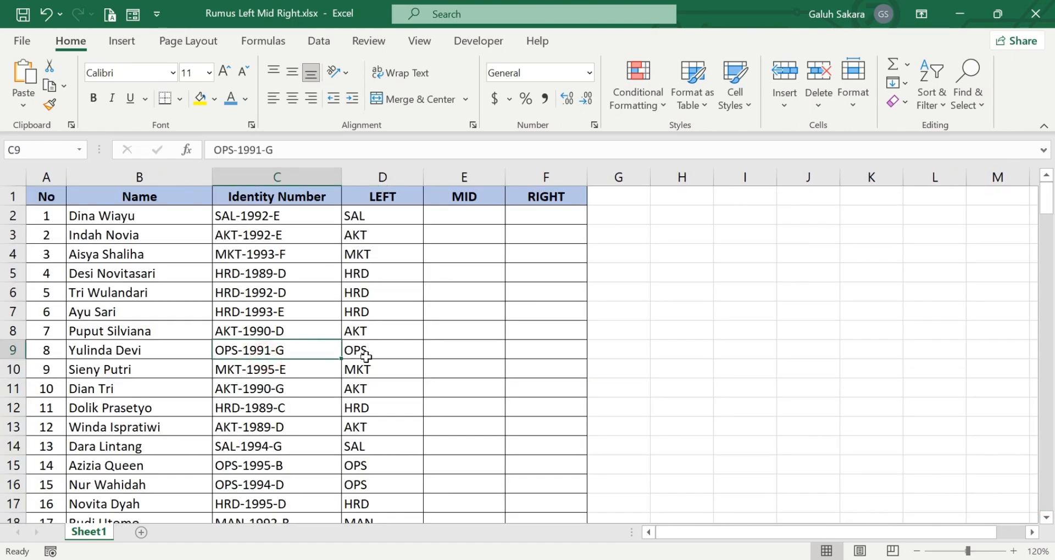
pyautogui.click(400, 345)
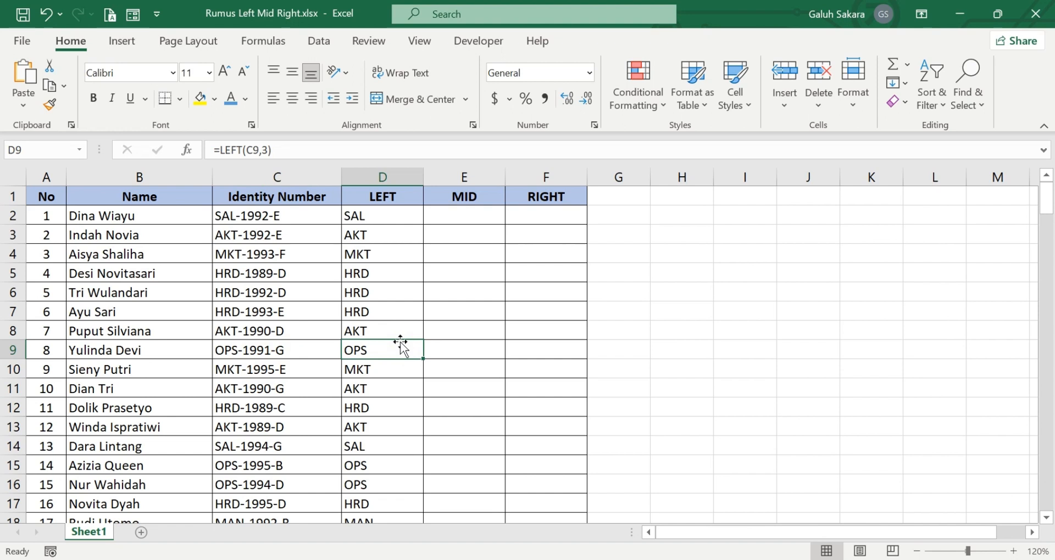
pyautogui.click(452, 290)
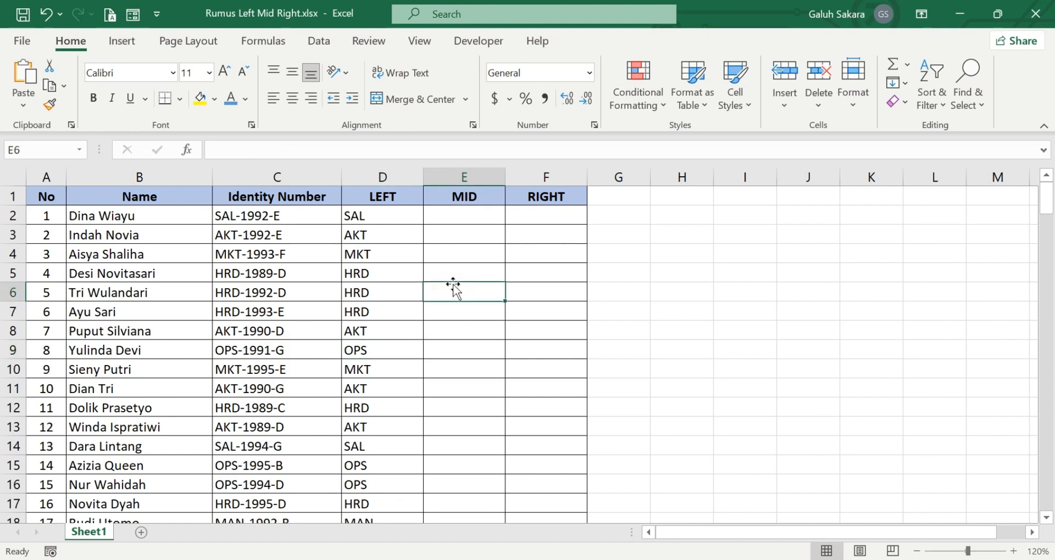
pyautogui.click(459, 221)
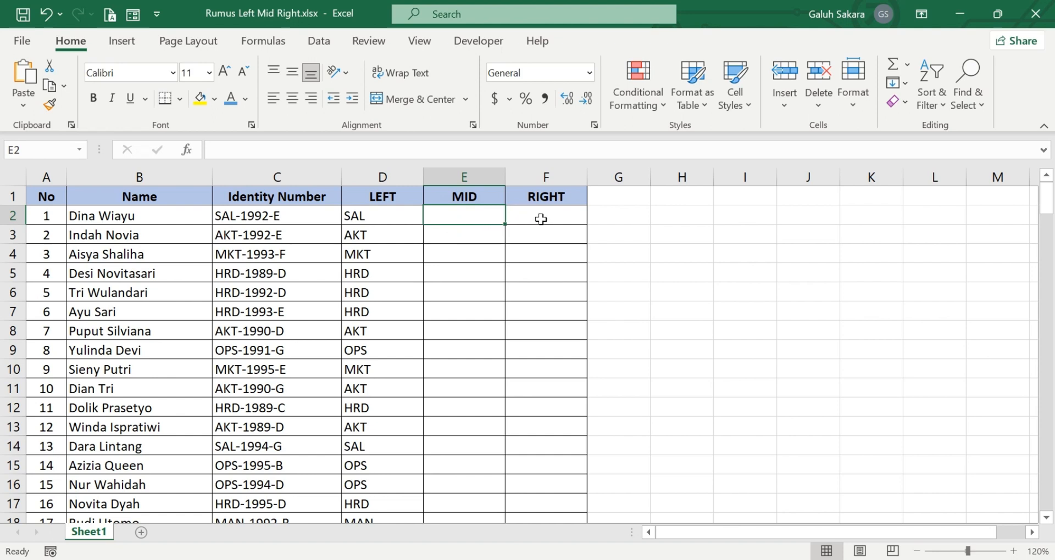
pyautogui.click(561, 228)
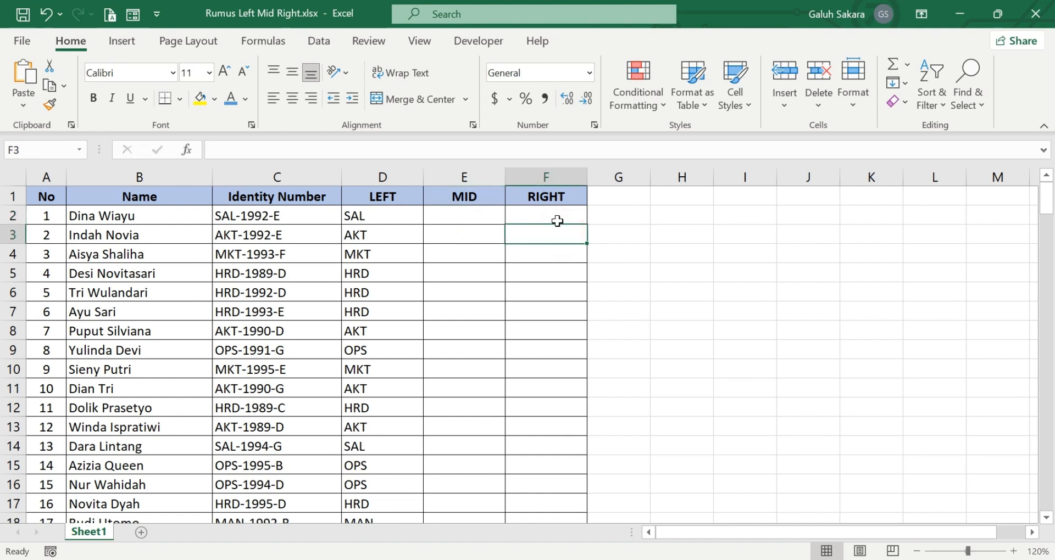
pyautogui.click(557, 219)
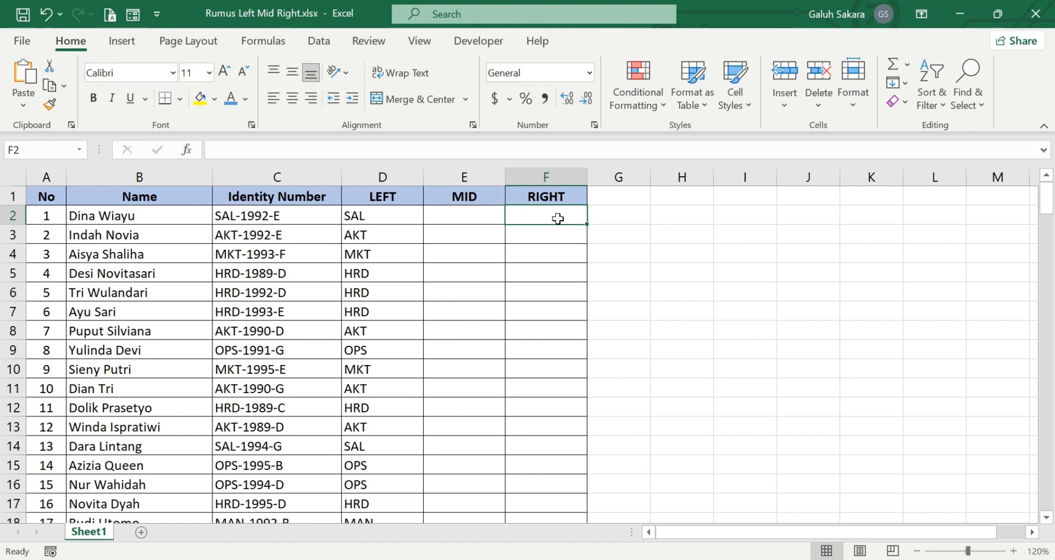
pyautogui.click(553, 232)
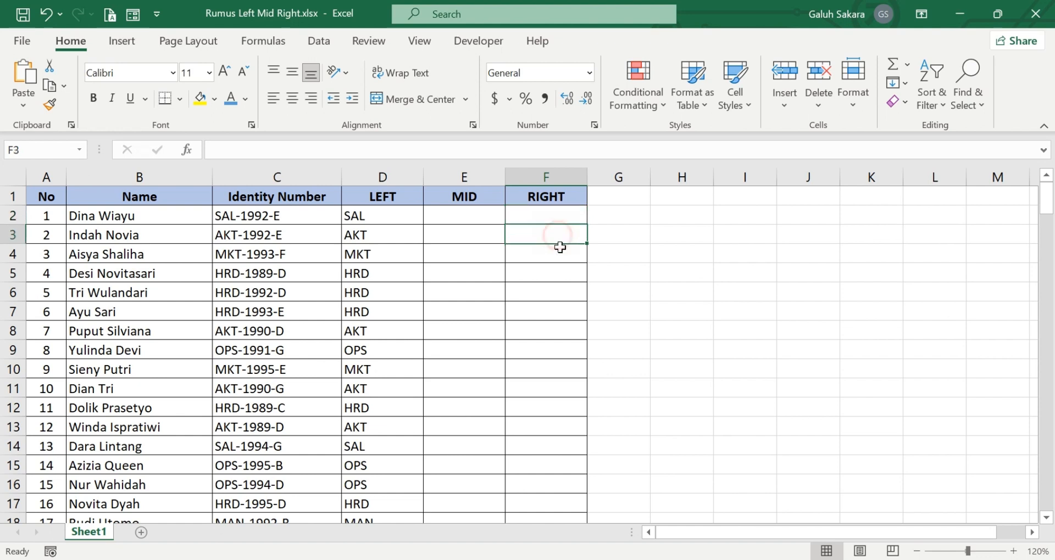
pyautogui.click(556, 258)
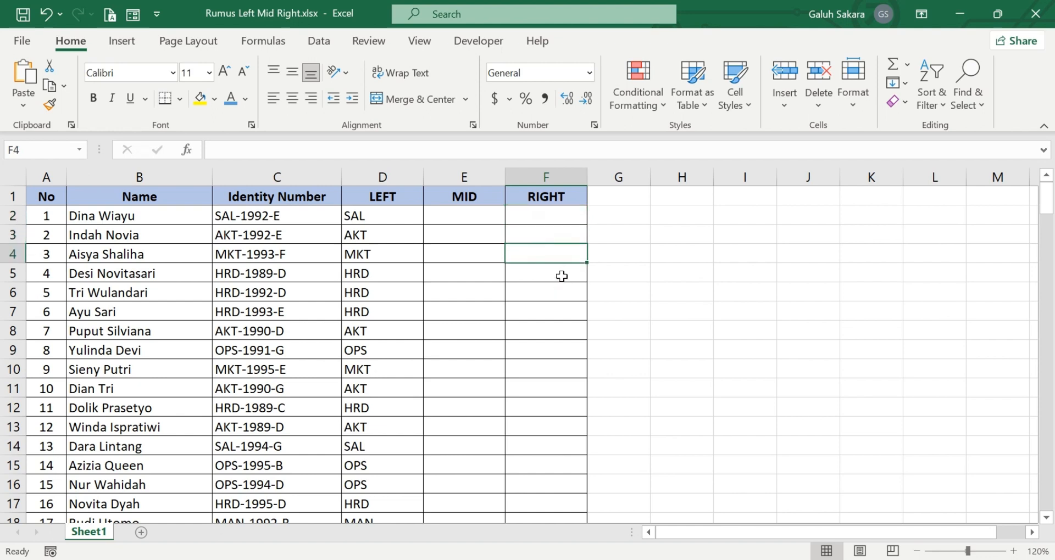
# Enter the formula =RIGHT(C2,1) in cell F2 to extract the last character of the identity number
pyautogui.click(555, 217)
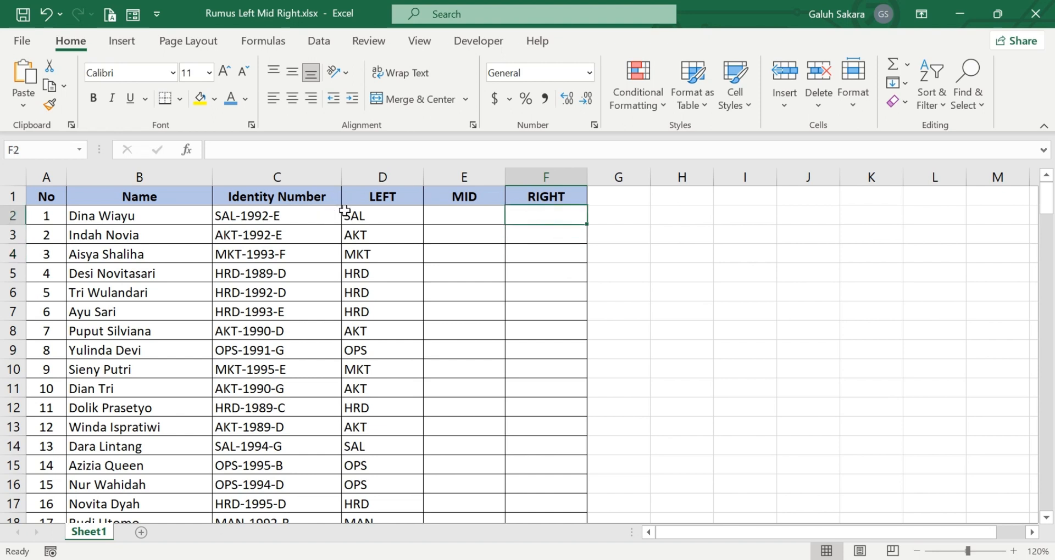
pyautogui.write('=')
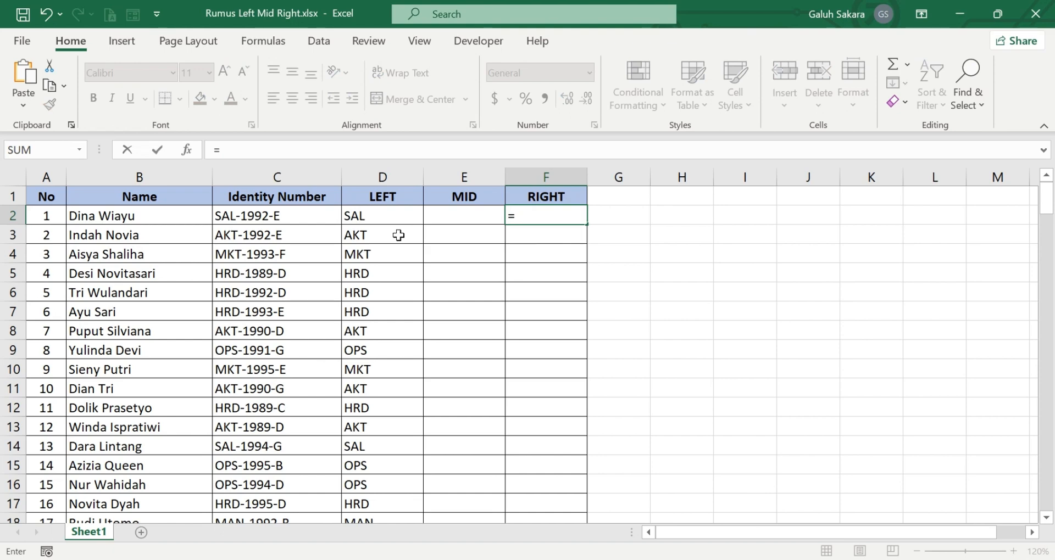
pyautogui.write('right(')
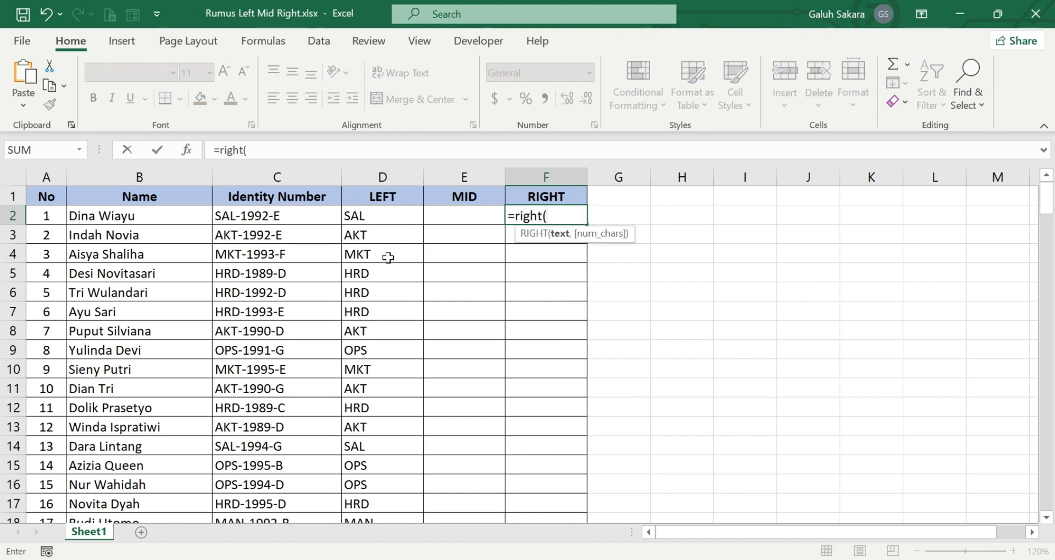
pyautogui.click(280, 218)
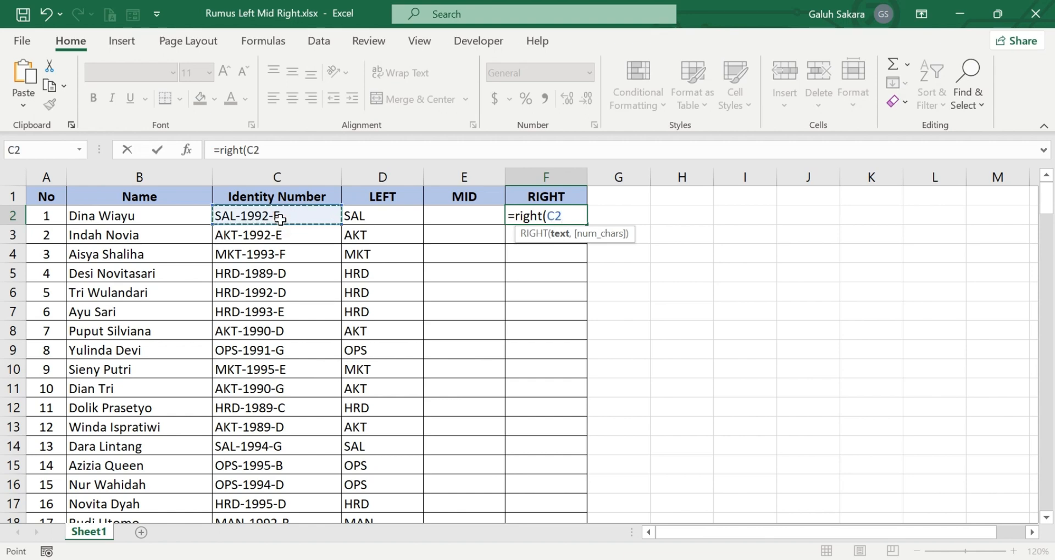
pyautogui.write(',')
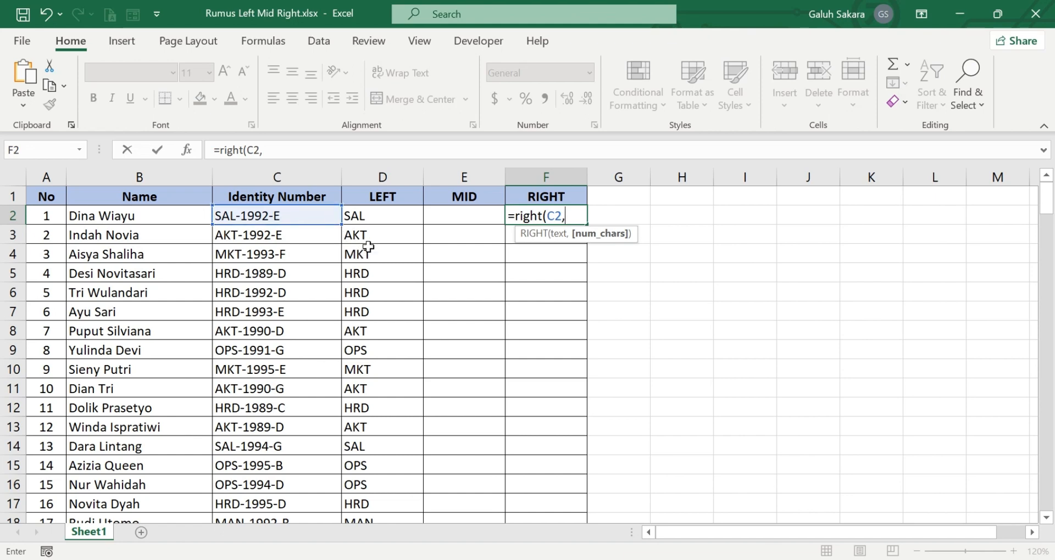
pyautogui.write('1)')
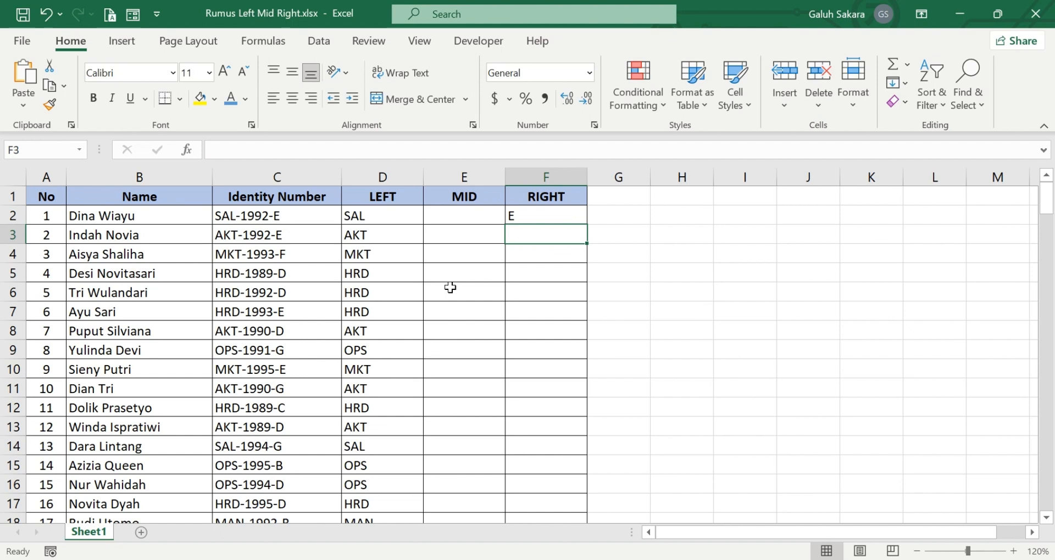
pyautogui.click(515, 215)
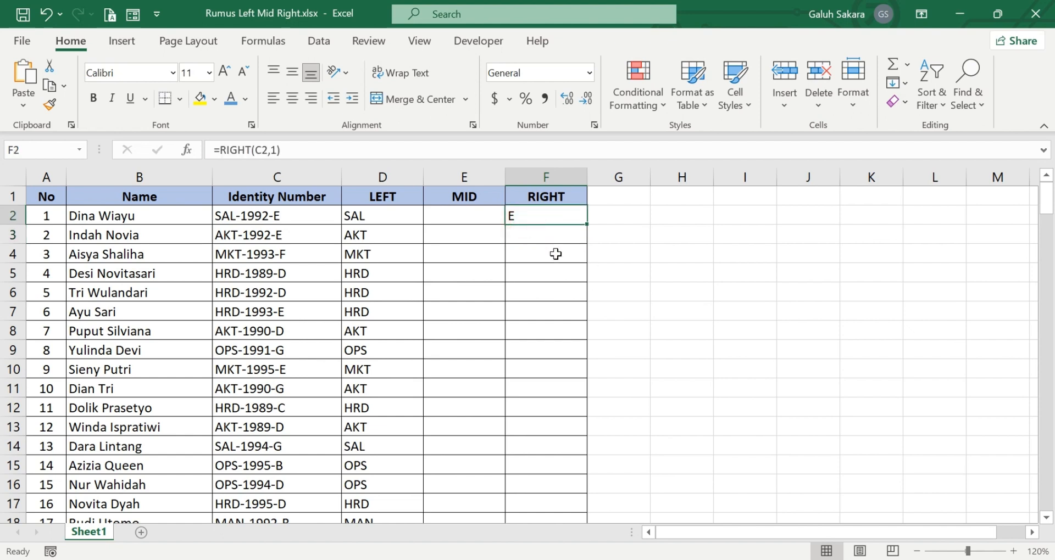
# Change the number of characters in F2's RIGHT formula to 3
pyautogui.doubleClick(547, 215)
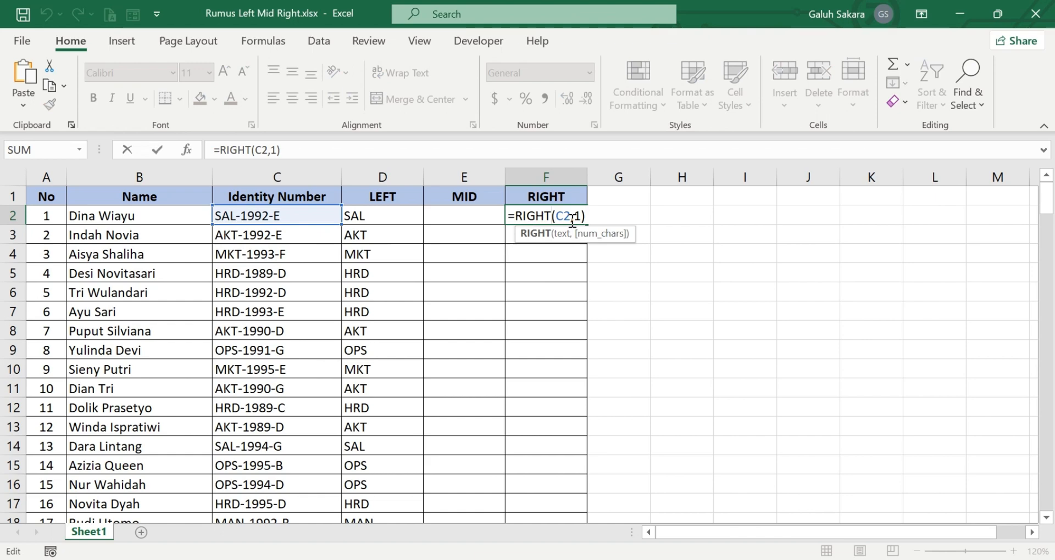
pyautogui.click(276, 147)
pyautogui.press('BackSpace')
pyautogui.write('3')
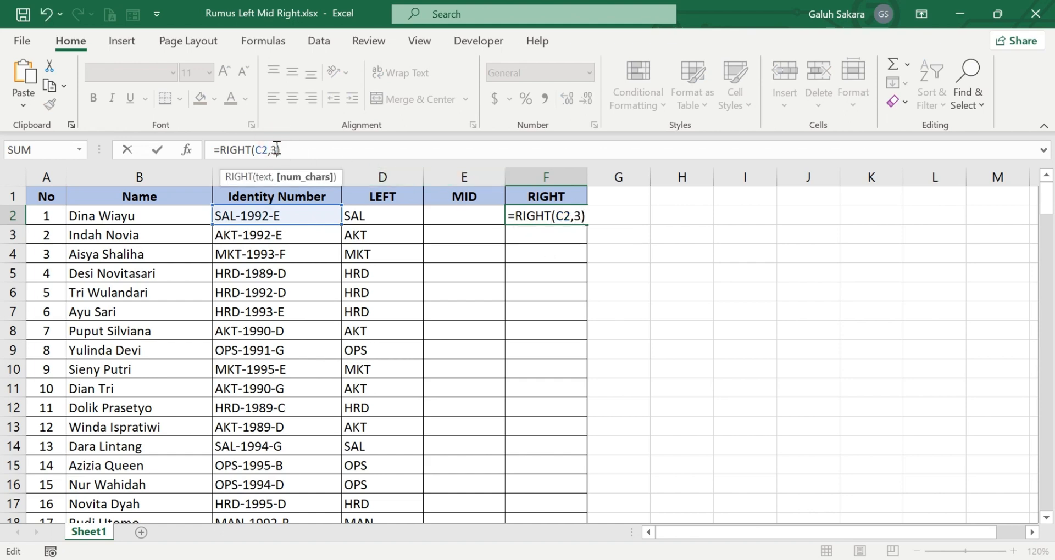
pyautogui.press('Return')
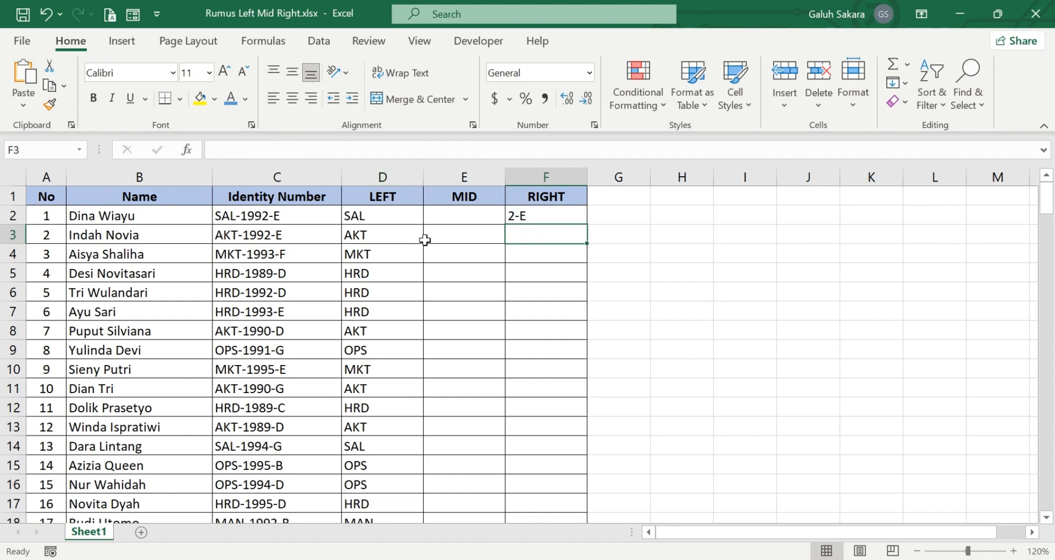
# Set the number of characters in F2's RIGHT formula back to 1
pyautogui.click(541, 214)
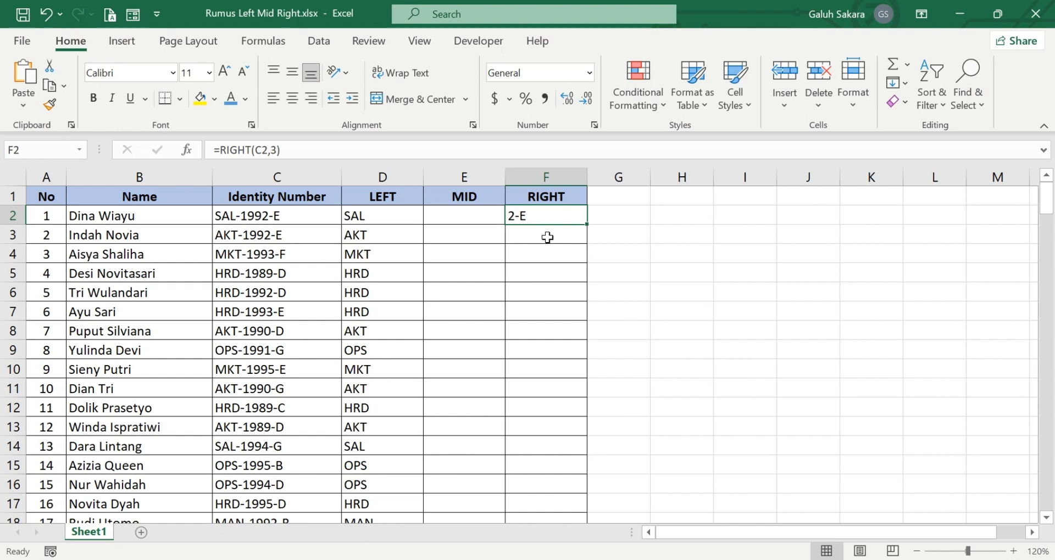
pyautogui.doubleClick(274, 150)
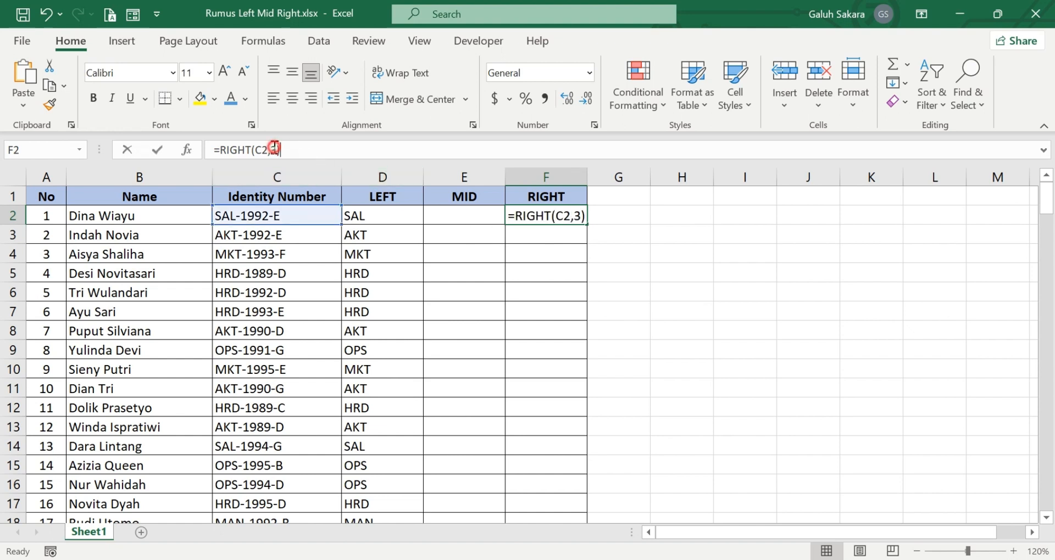
pyautogui.click(277, 150)
pyautogui.press('BackSpace')
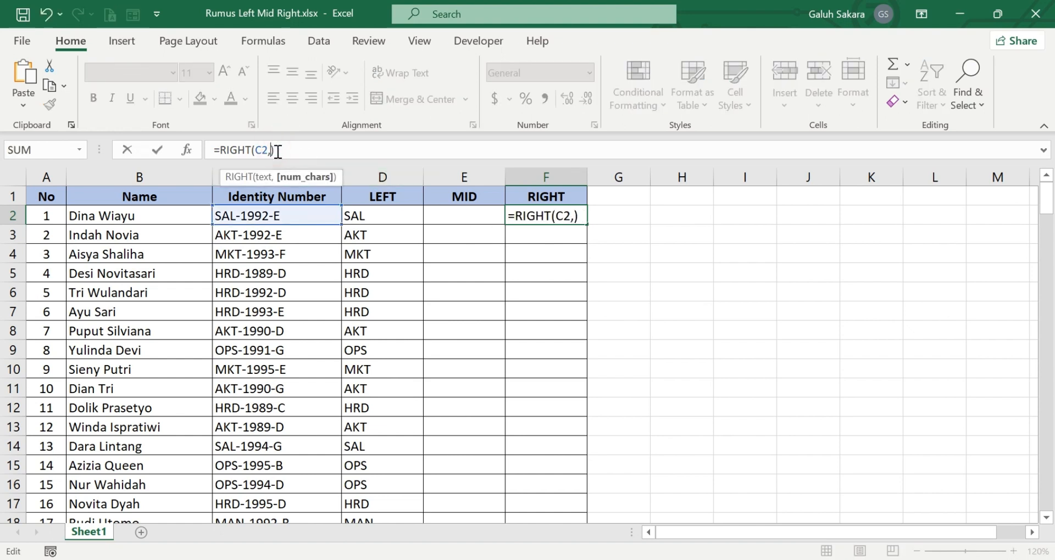
pyautogui.write('1')
pyautogui.press('Return')
# Fill the RIGHT formula from F2 down the whole RIGHT column and check the filled rows
pyautogui.click(544, 220)
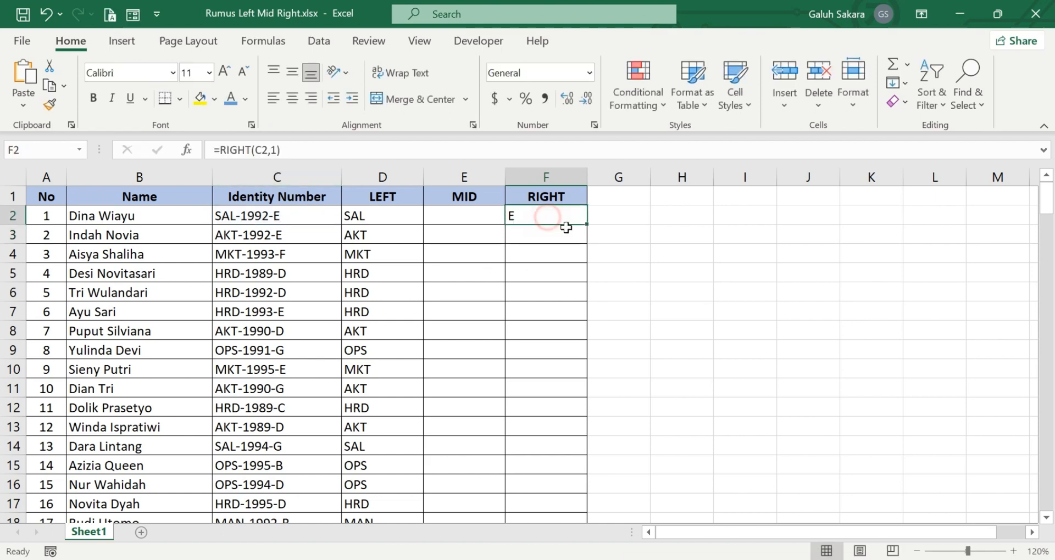
pyautogui.doubleClick(586, 225)
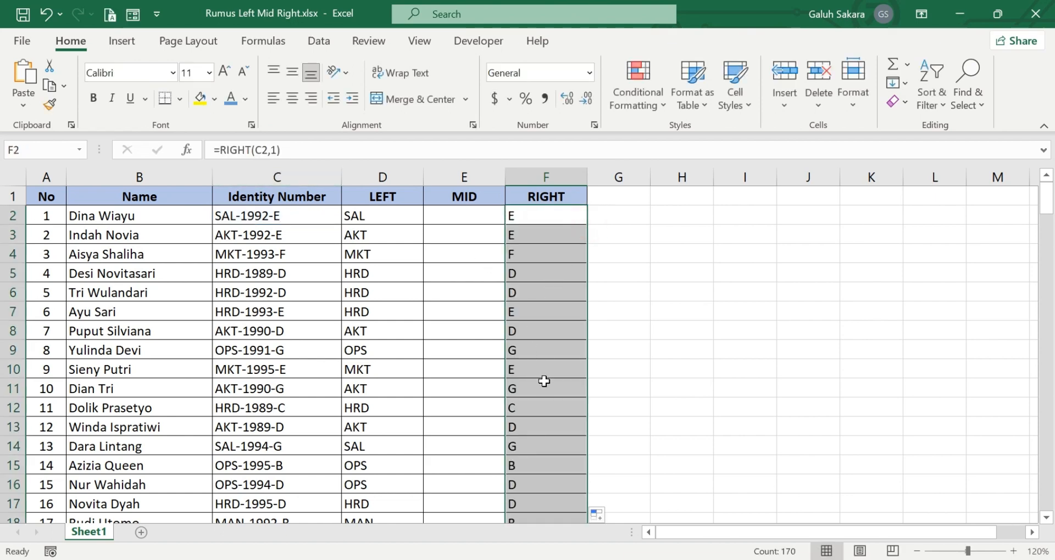
pyautogui.click(569, 384)
pyautogui.scroll(-2, 515, 408)
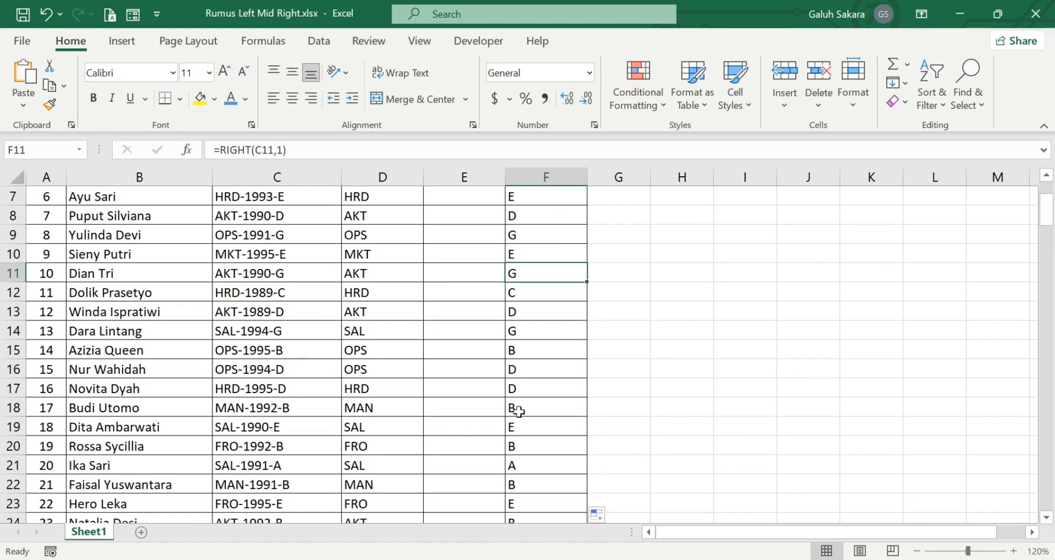
pyautogui.scroll(-4, 518, 411)
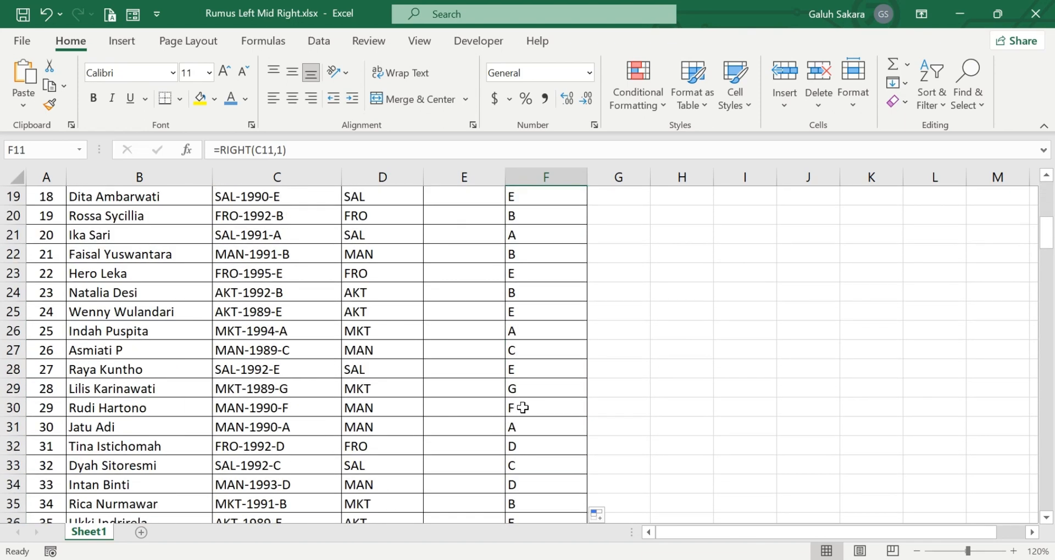
pyautogui.scroll(-6, 522, 408)
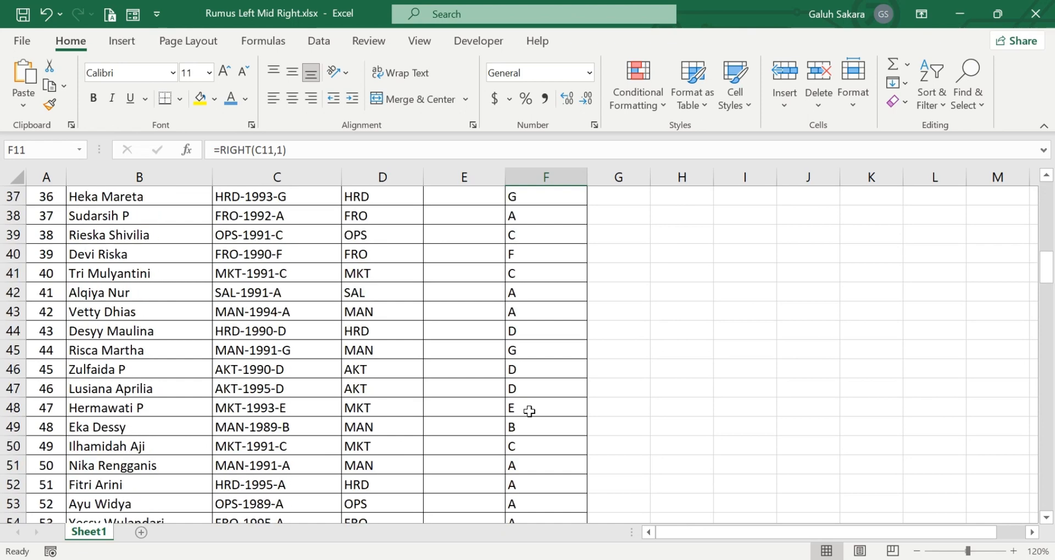
pyautogui.scroll(12, 529, 410)
# Look through the MID column and the identity numbers beside it
pyautogui.click(463, 197)
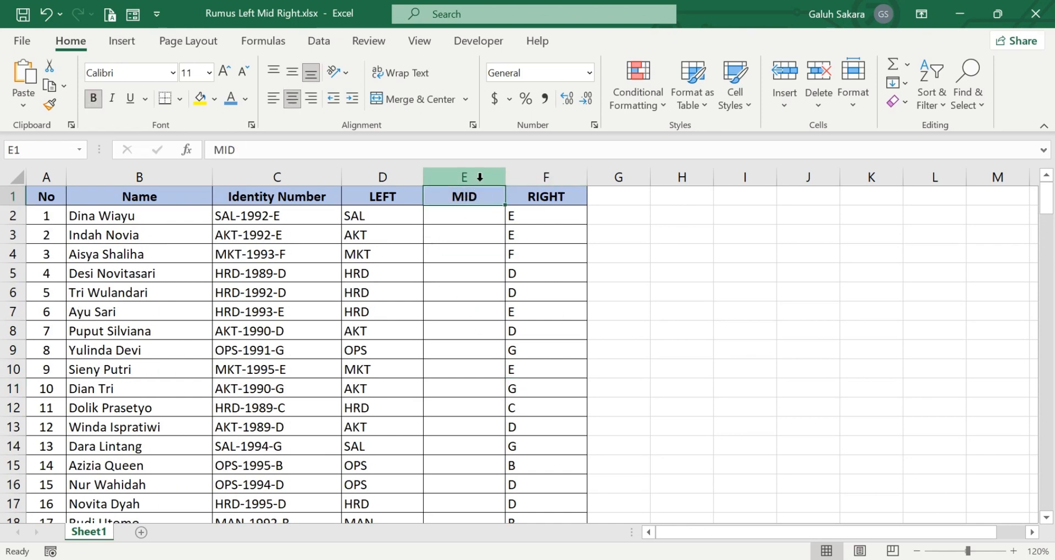
pyautogui.click(477, 216)
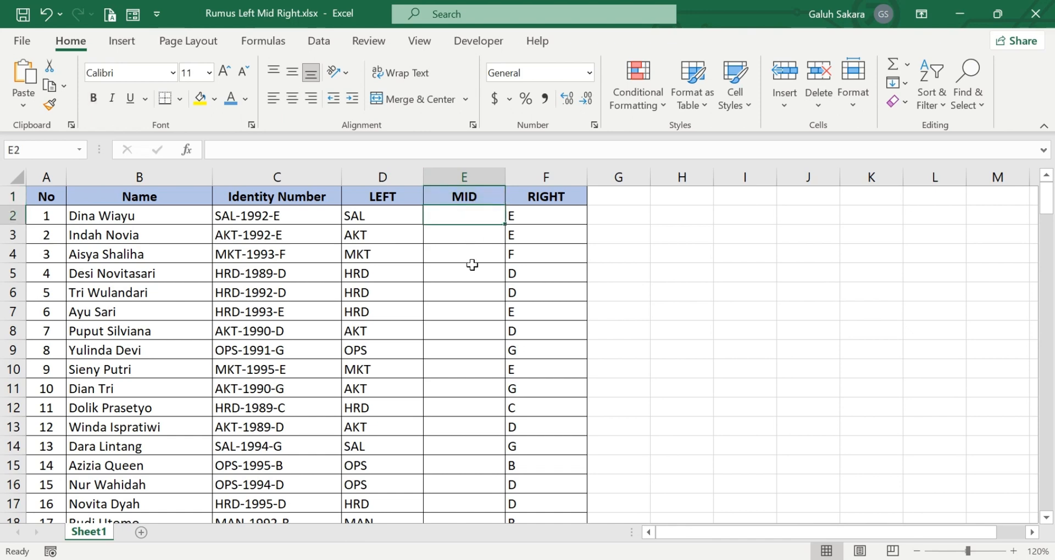
pyautogui.scroll(-1, 472, 265)
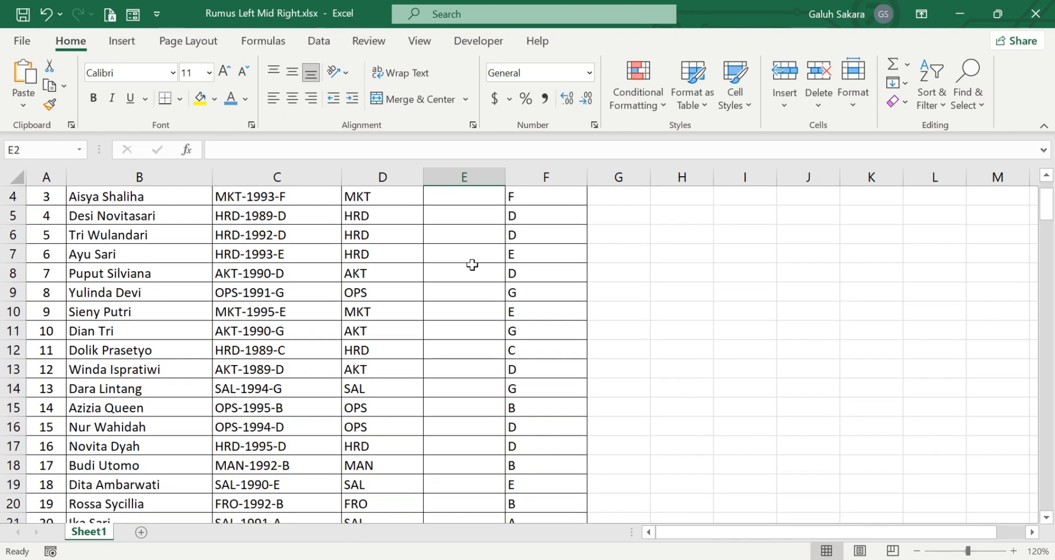
pyautogui.scroll(1, 472, 265)
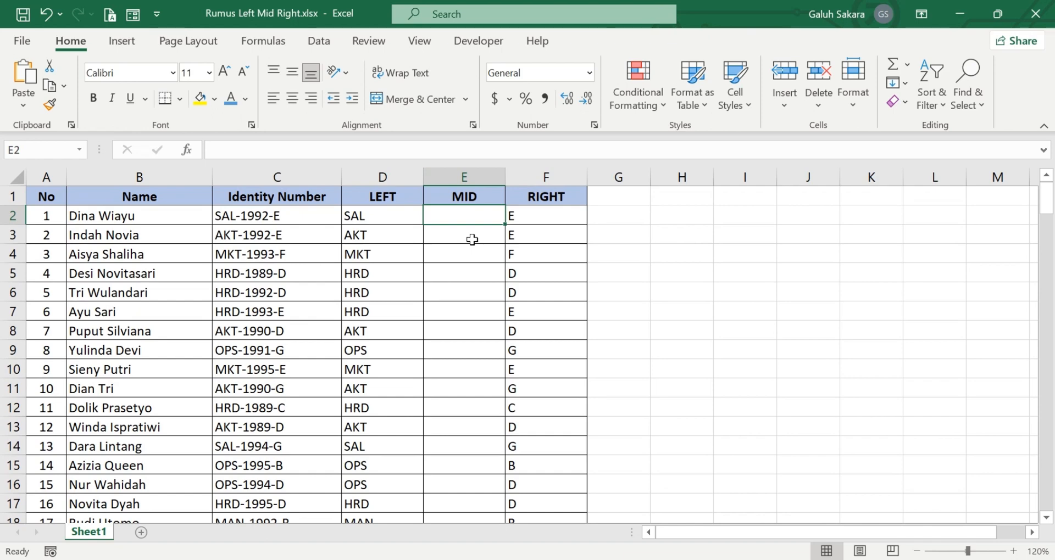
pyautogui.click(462, 195)
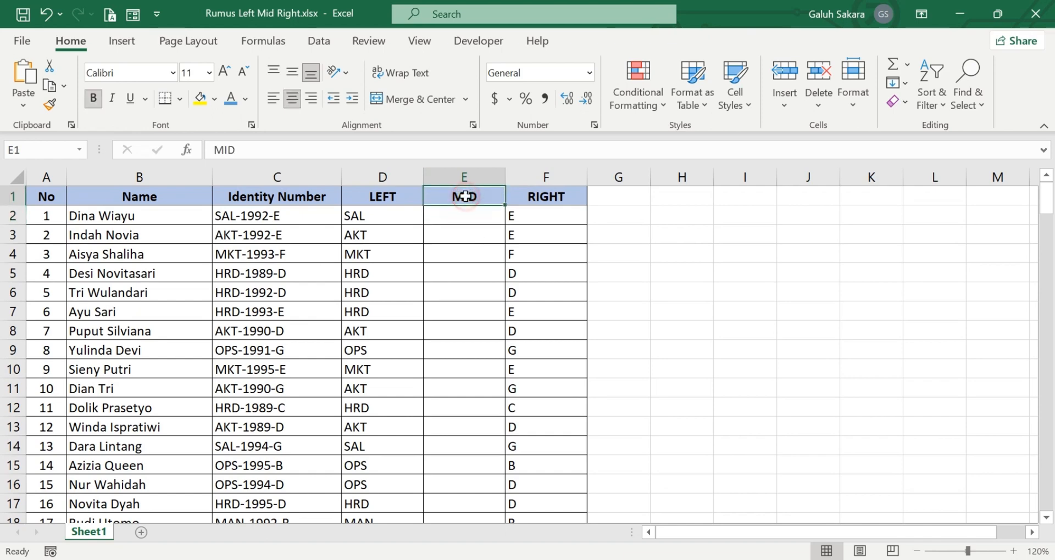
pyautogui.click(463, 216)
pyautogui.click(463, 176)
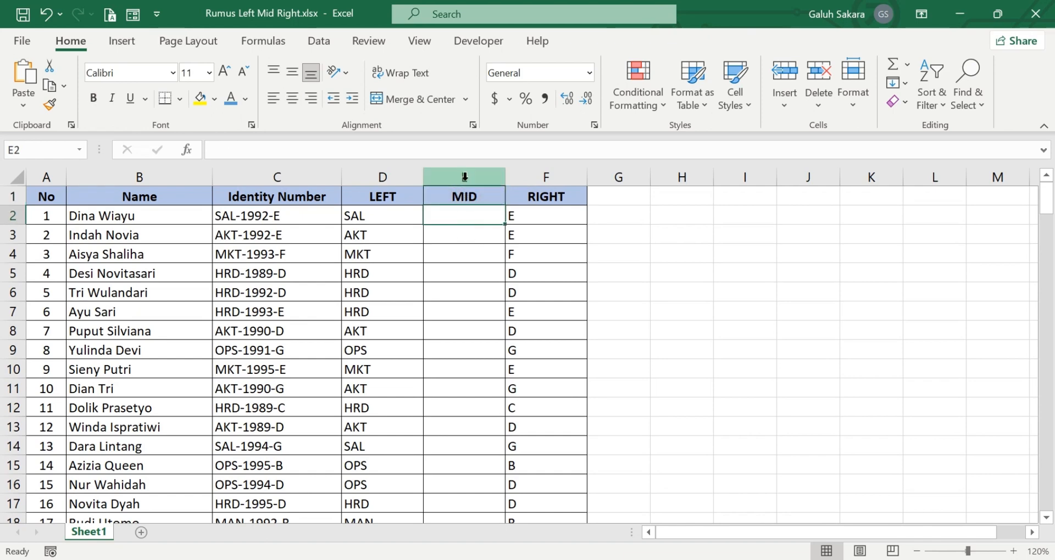
pyautogui.scroll(-1, 481, 245)
pyautogui.scroll(-3, 486, 256)
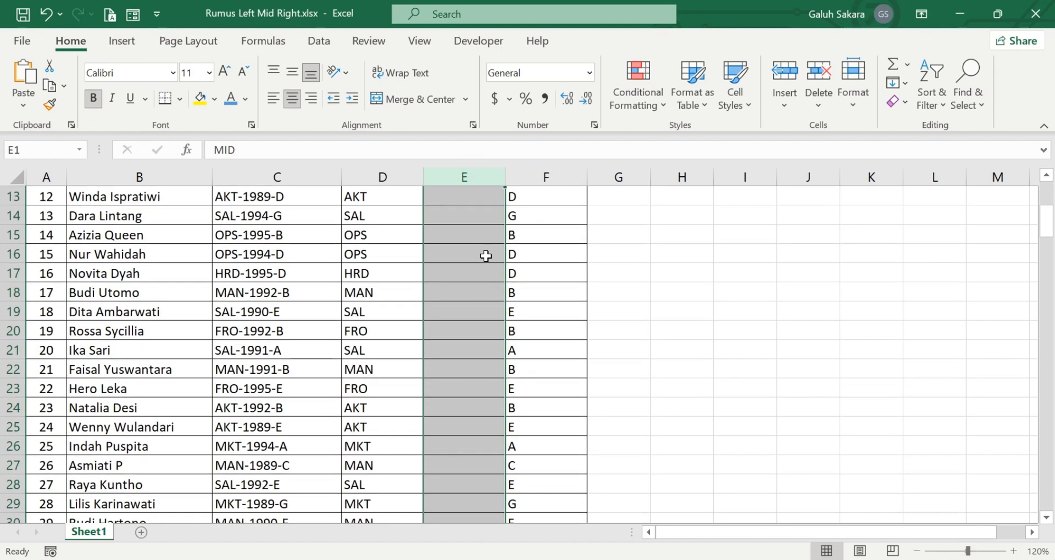
pyautogui.scroll(4, 486, 256)
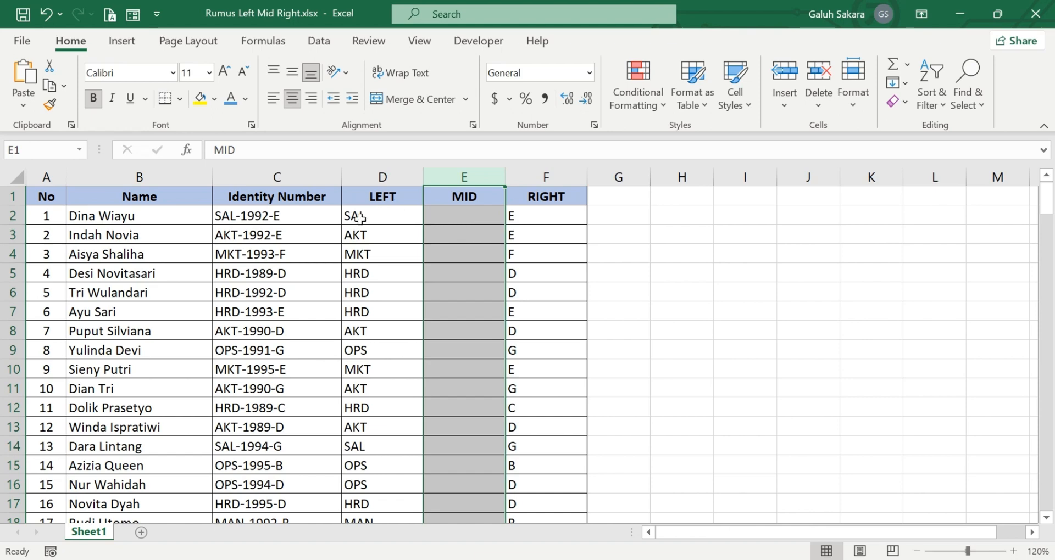
pyautogui.click(283, 217)
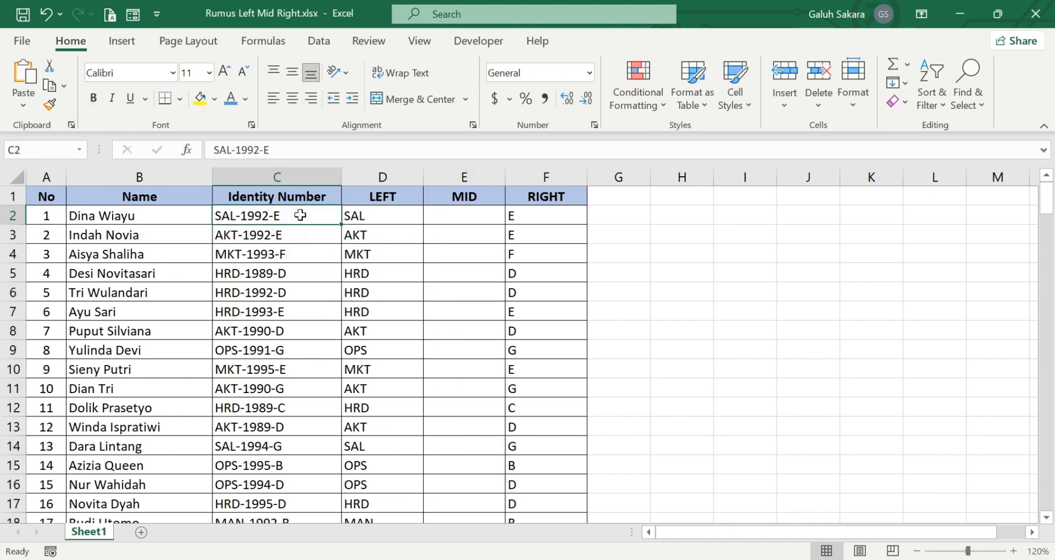
# Enter the formula =MID(C2,5,4) in cell E2 to extract four characters of the identity number starting at the fifth
pyautogui.click(451, 216)
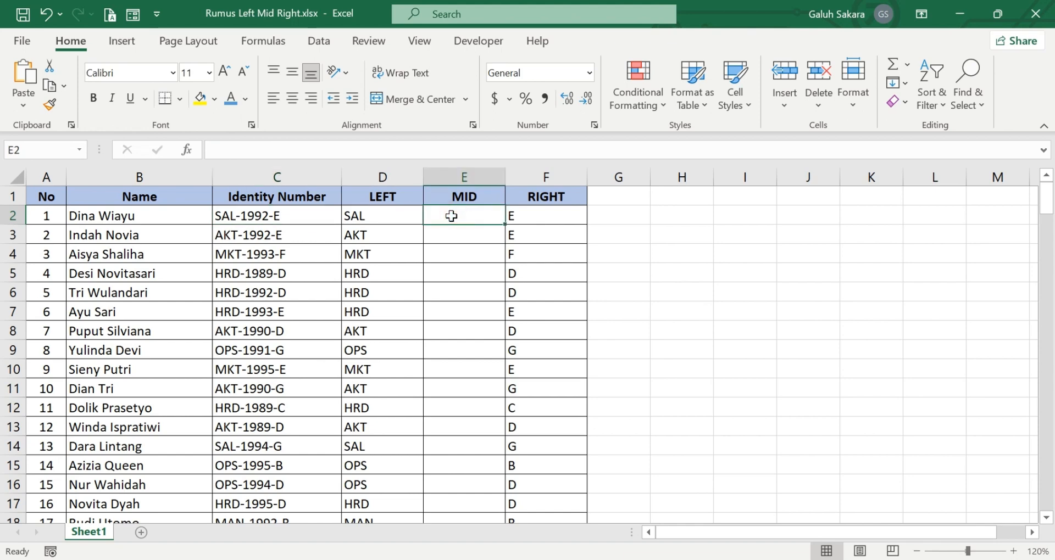
pyautogui.write('=mid')
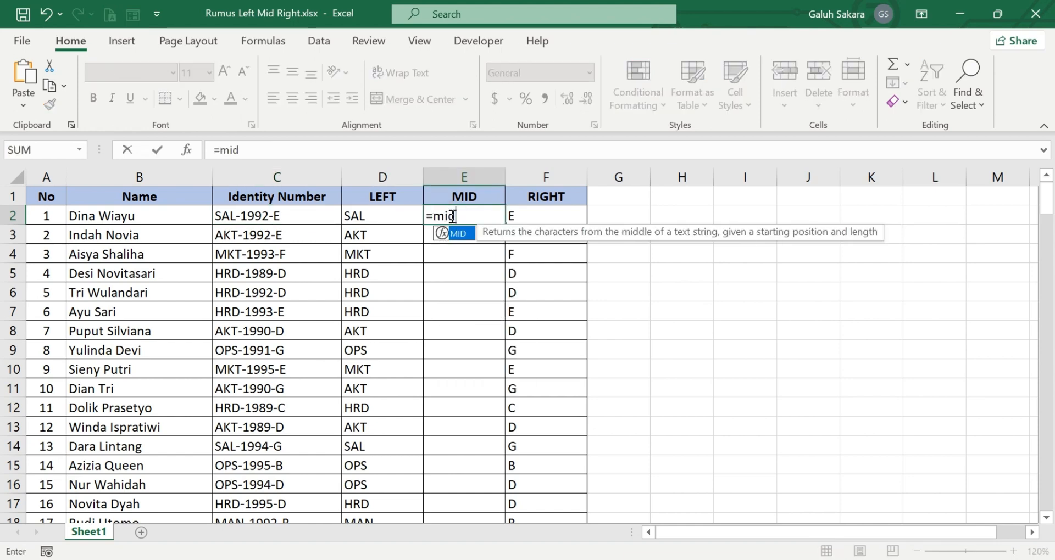
pyautogui.write('(')
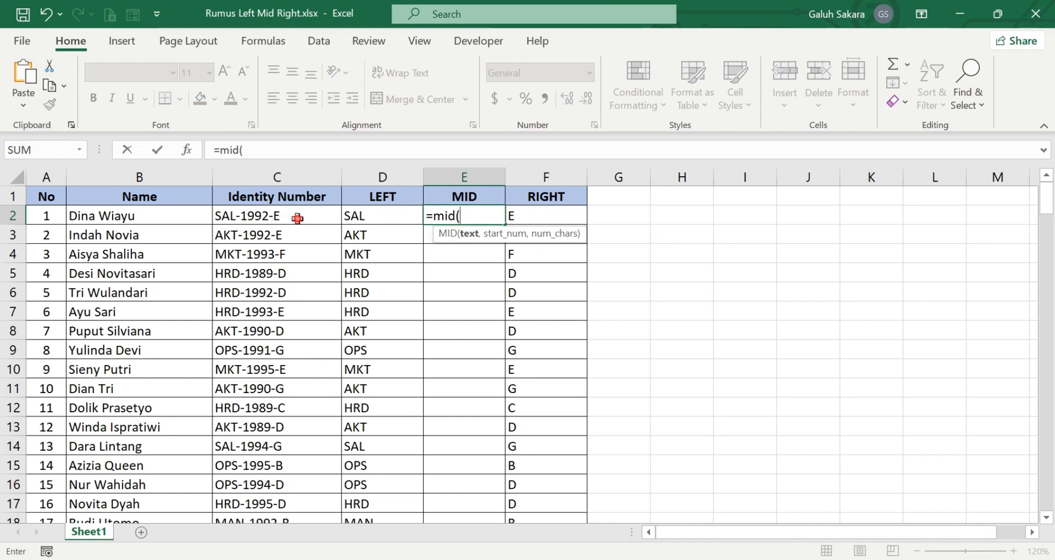
pyautogui.click(316, 215)
pyautogui.write(',')
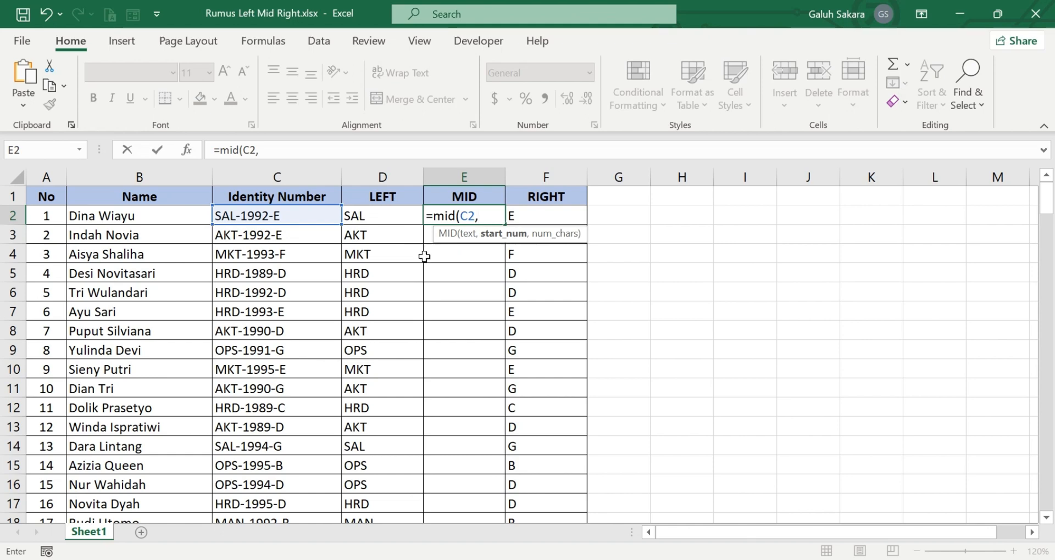
pyautogui.write('5,')
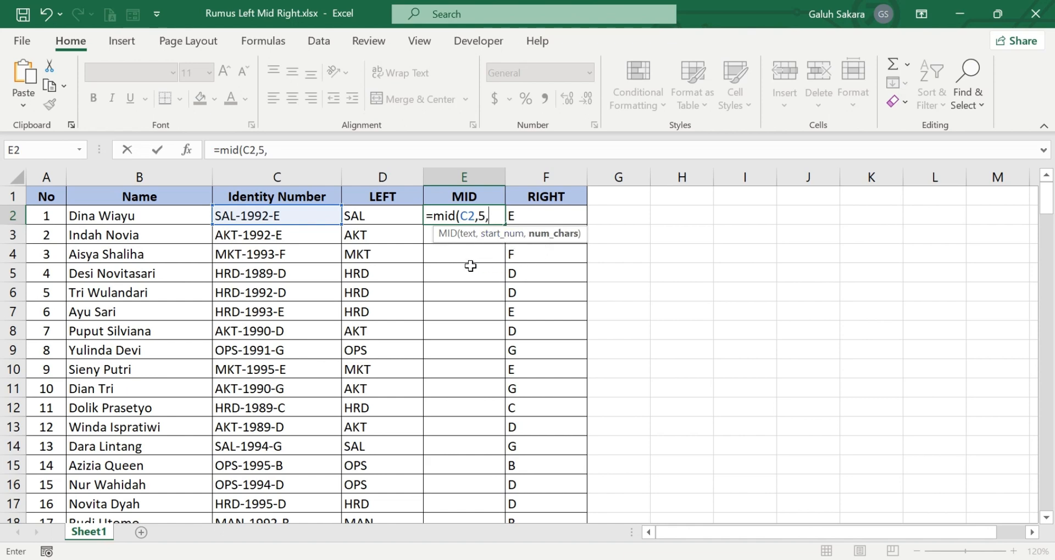
pyautogui.write('4')
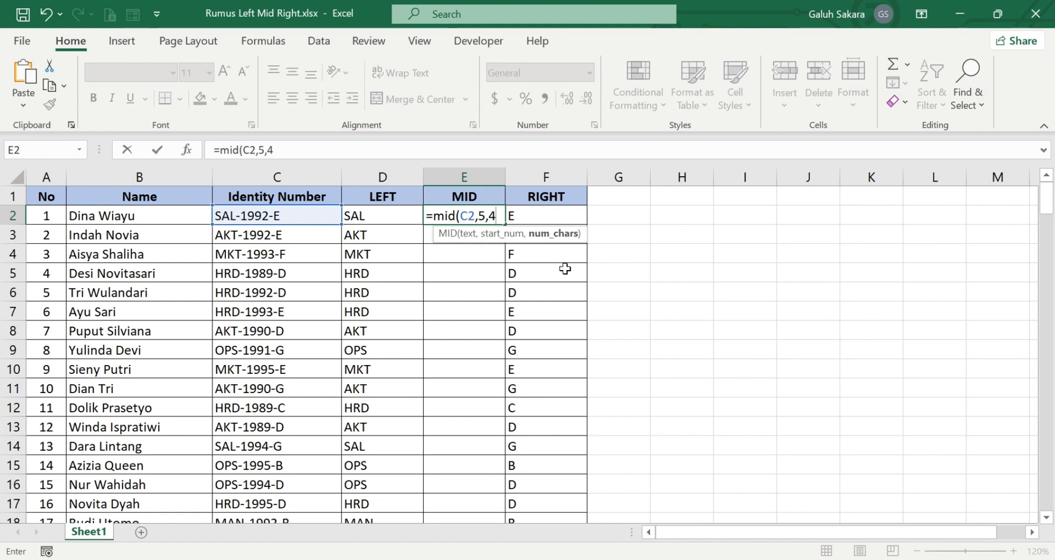
pyautogui.write(')')
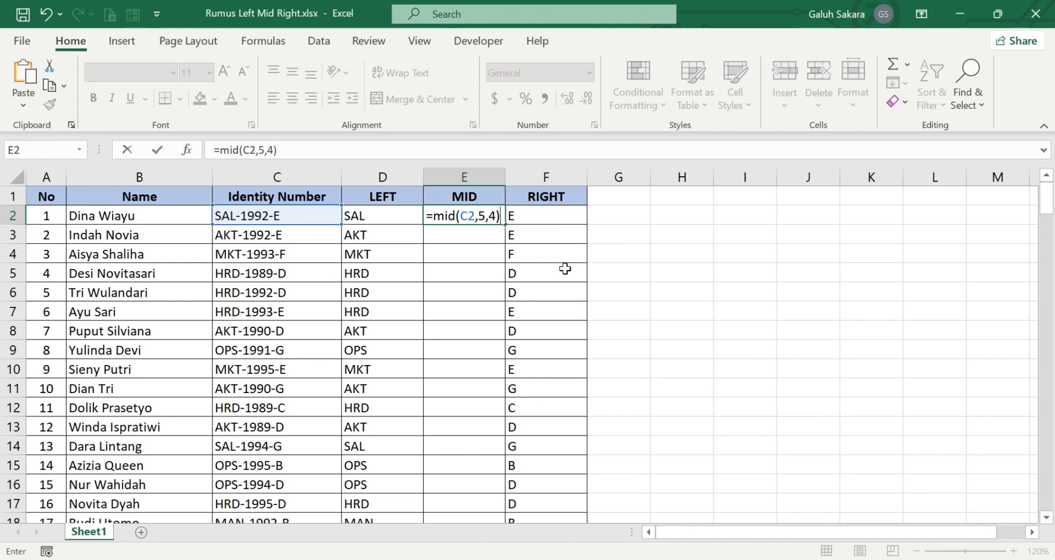
pyautogui.press('Return')
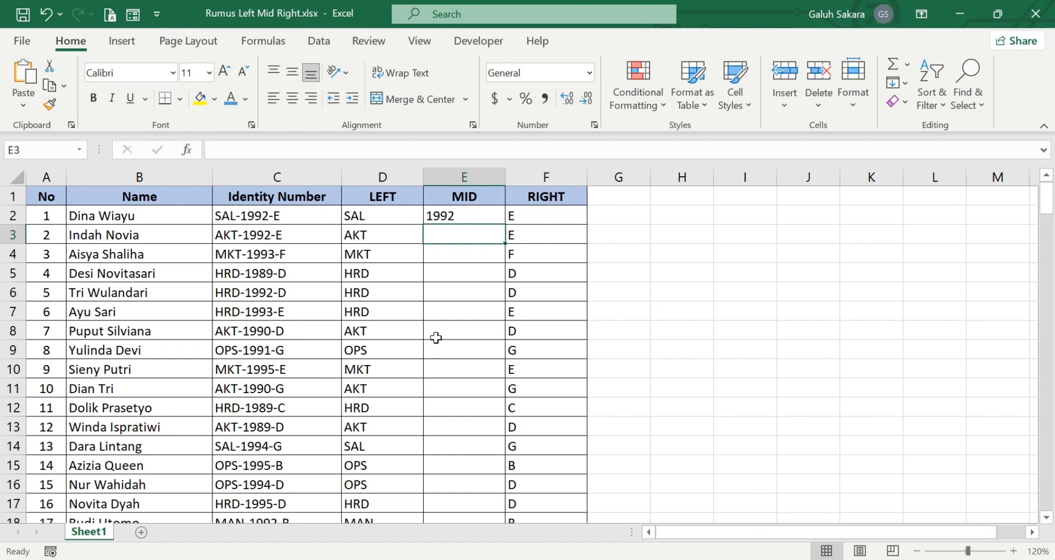
# Review the start position and number of characters in E2's MID formula without changing them
pyautogui.doubleClick(473, 215)
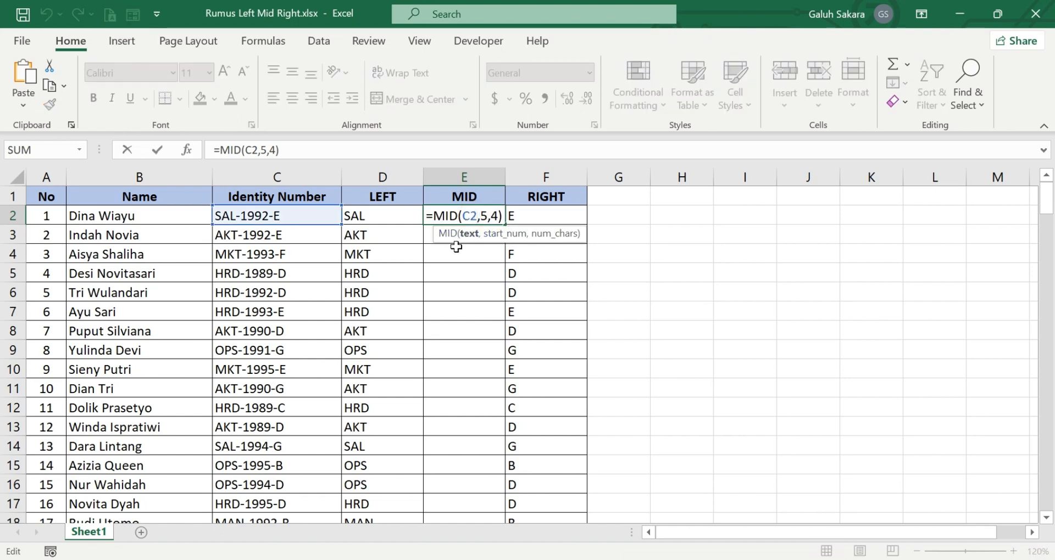
pyautogui.click(499, 217)
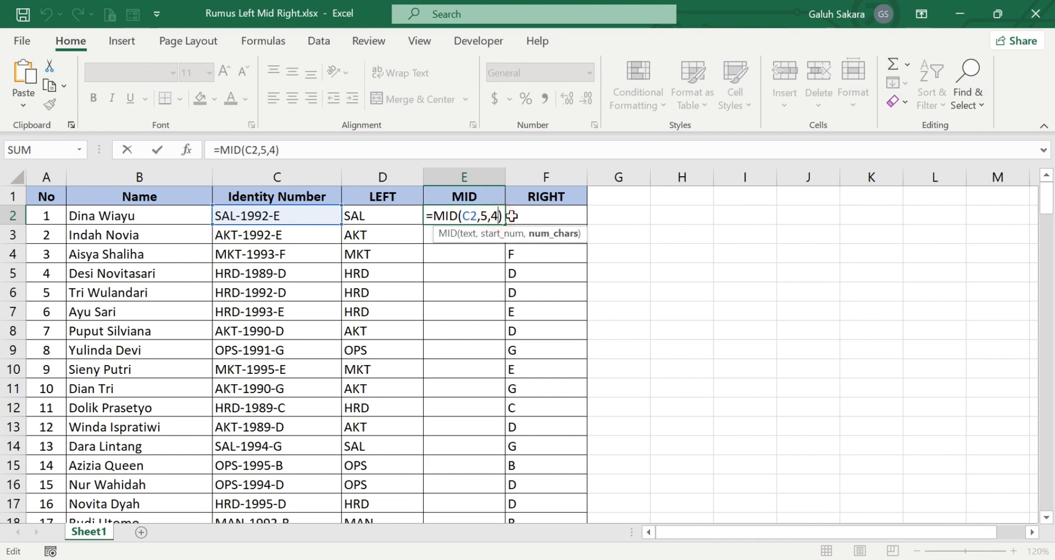
pyautogui.click(476, 216)
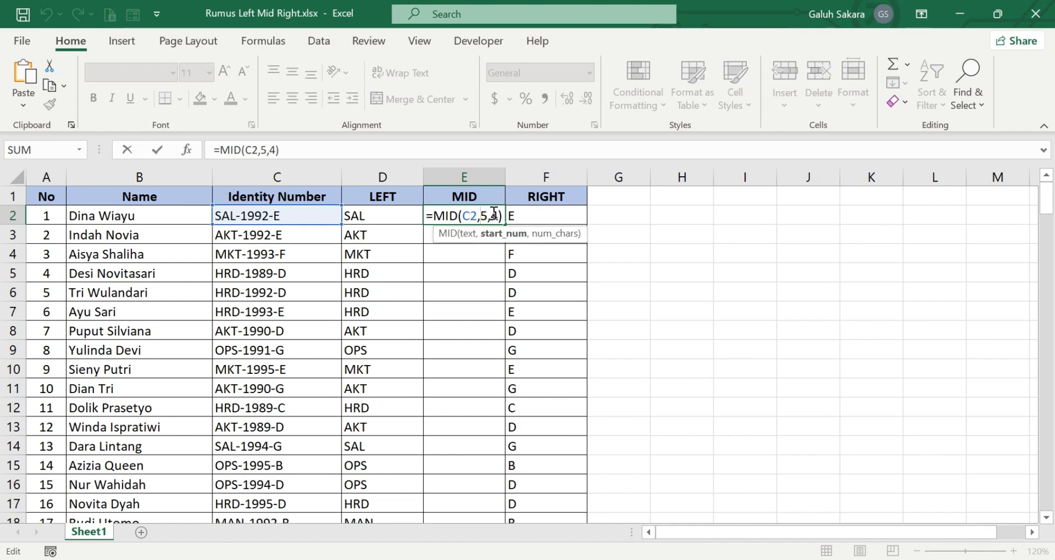
pyautogui.click(497, 216)
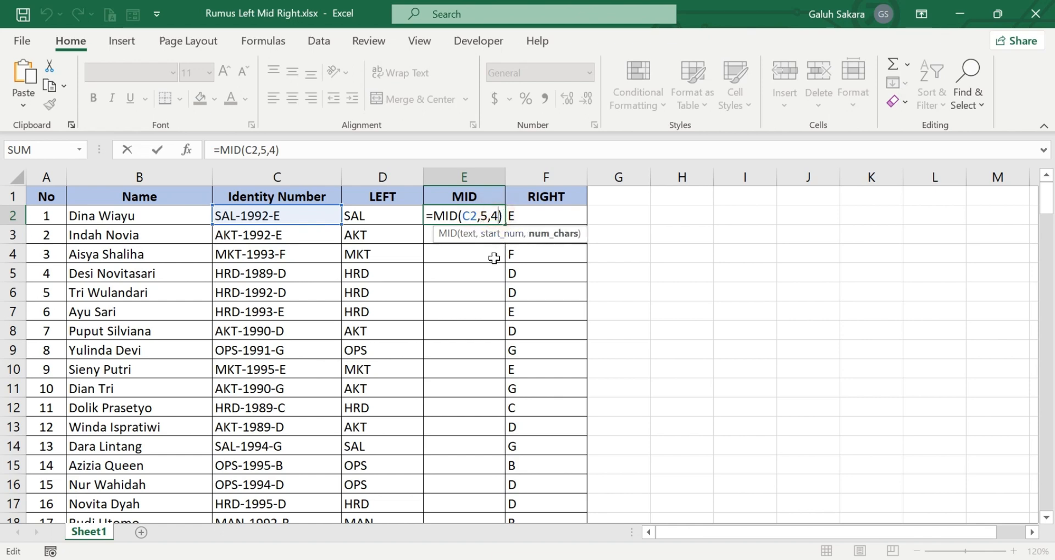
pyautogui.press('Return')
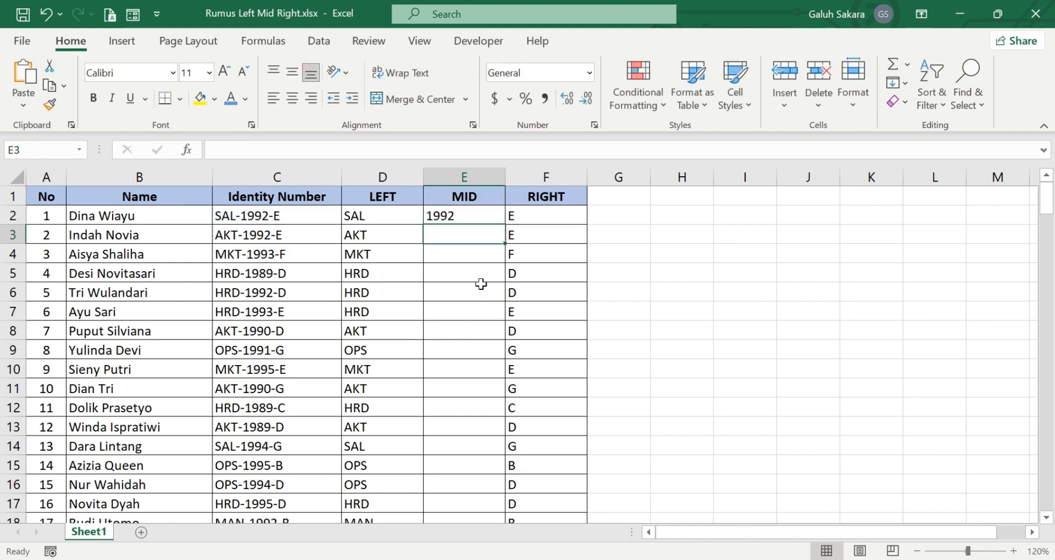
# Fill the MID formula from E2 down the whole MID column and check the filled rows
pyautogui.click(463, 215)
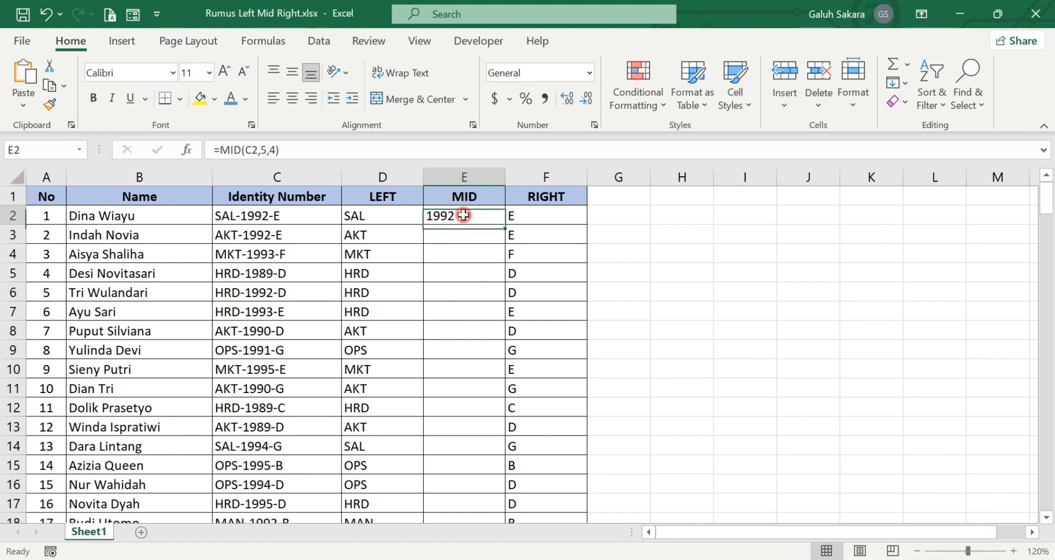
pyautogui.moveTo(504, 223); pyautogui.dragTo(505, 223)
pyautogui.doubleClick(504, 223)
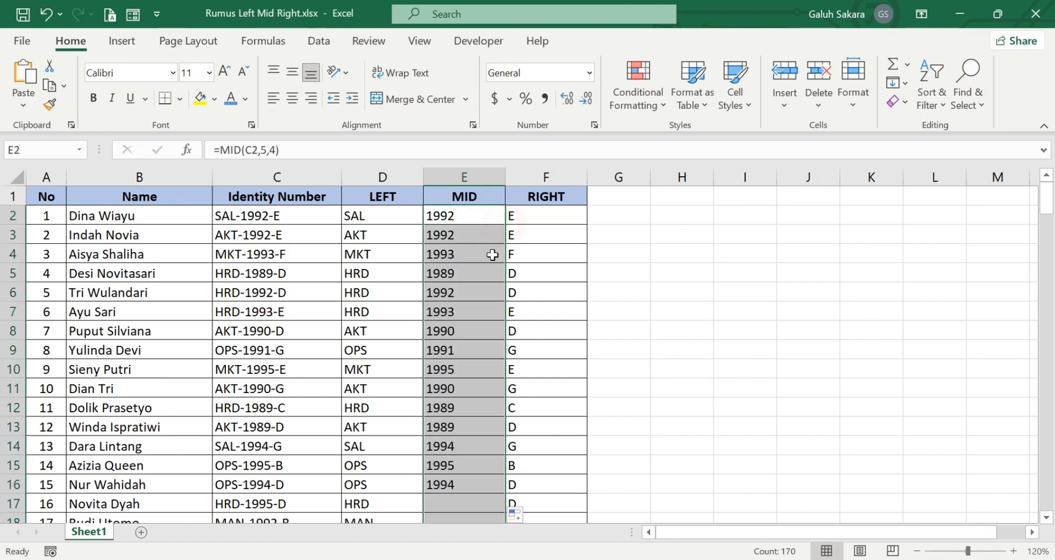
pyautogui.click(494, 310)
pyautogui.scroll(-20, 490, 324)
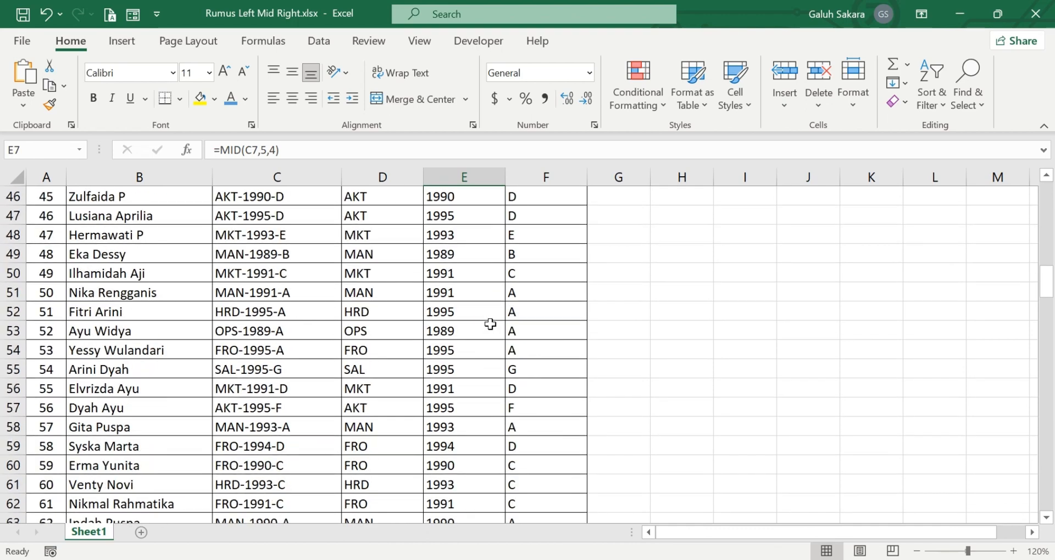
pyautogui.moveTo(1046, 314); pyautogui.dragTo(1001, 188)
pyautogui.click(653, 253)
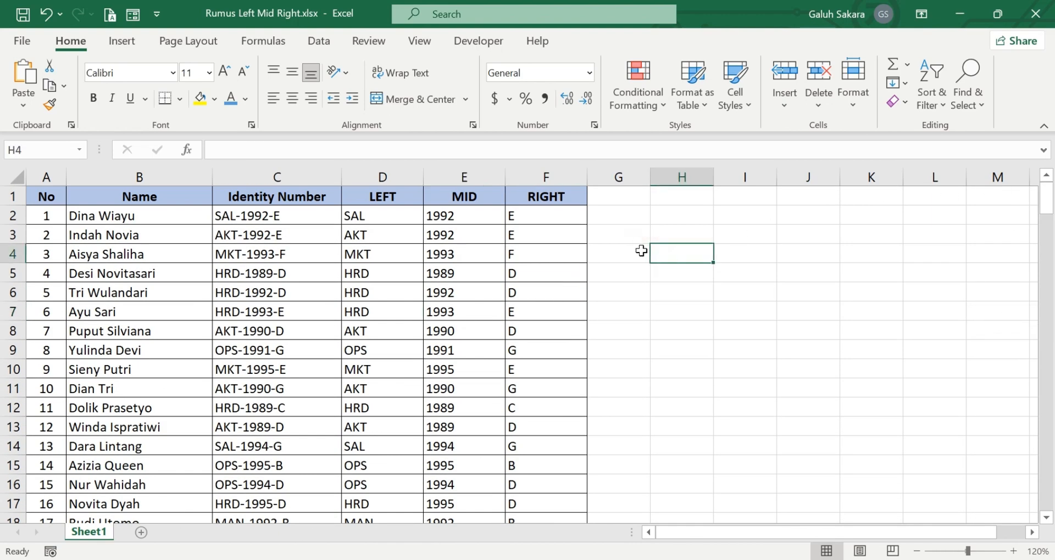
pyautogui.click(621, 220)
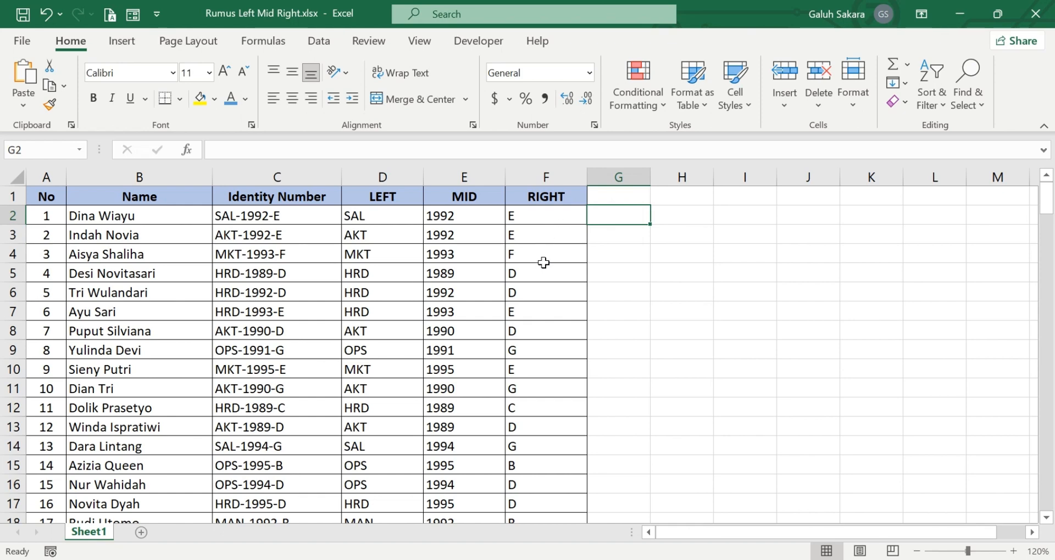
pyautogui.click(618, 198)
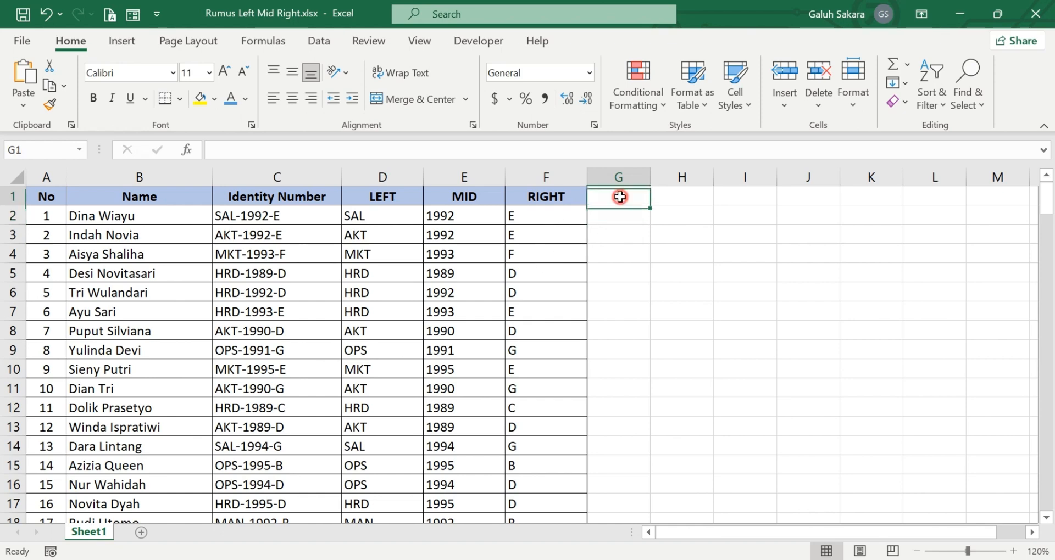